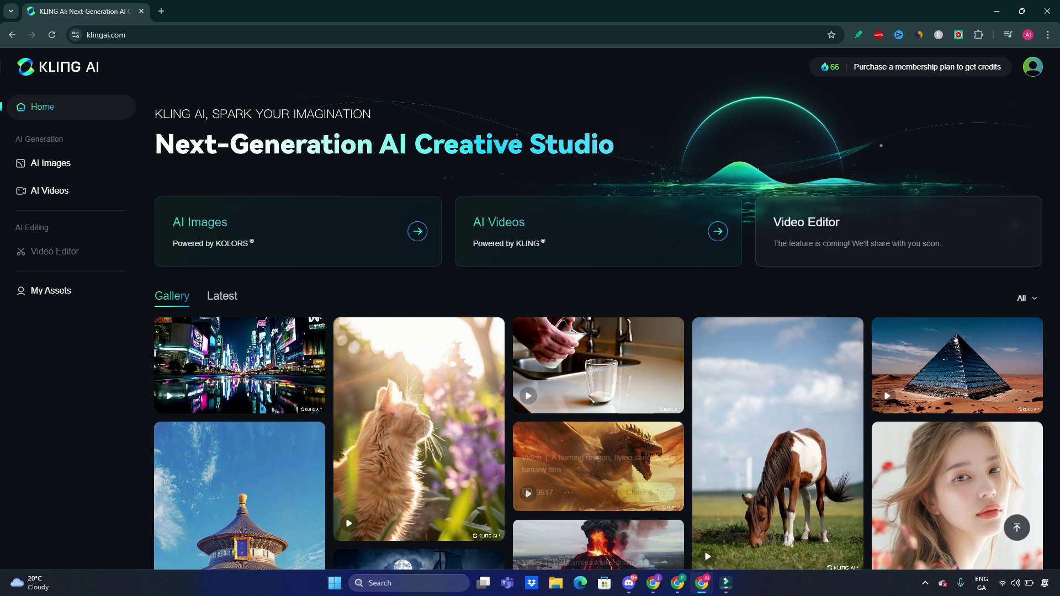
Check klingai.com's visits over time in the Similarweb extension and close the traffic overview.
click(919, 35)
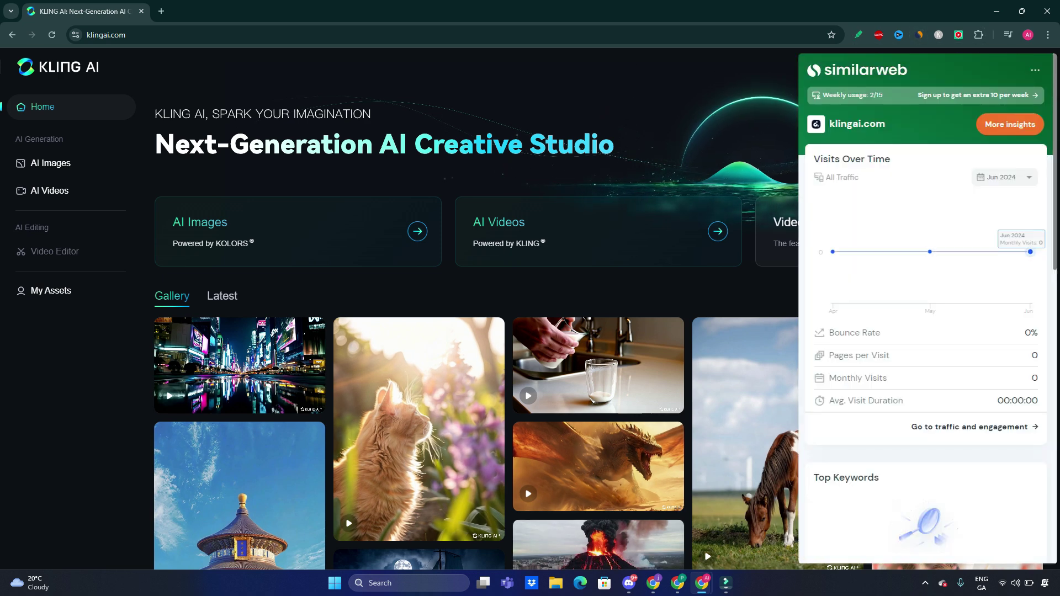
key(Escape)
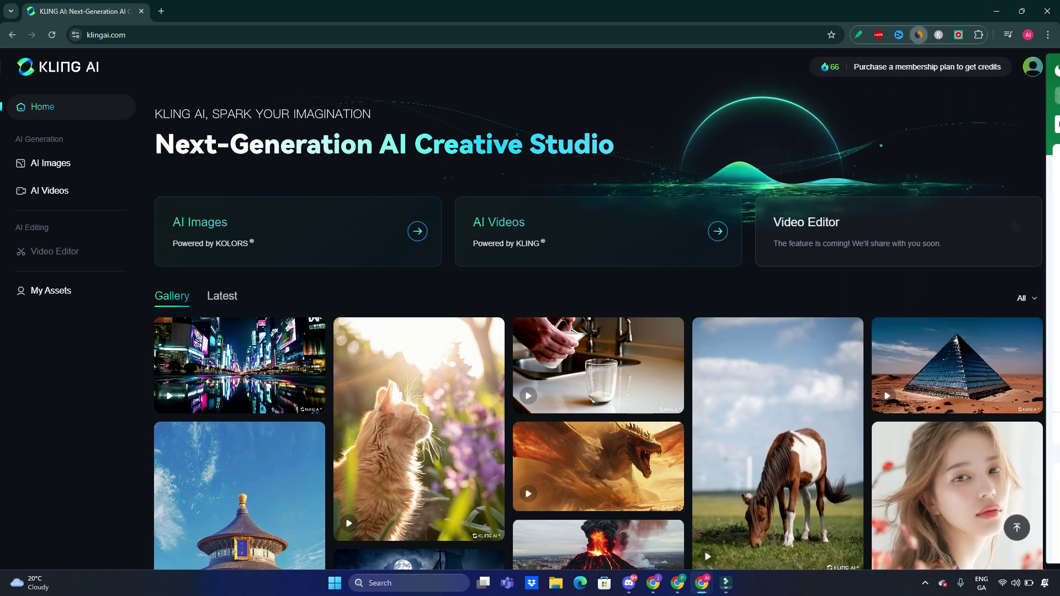
click(919, 35)
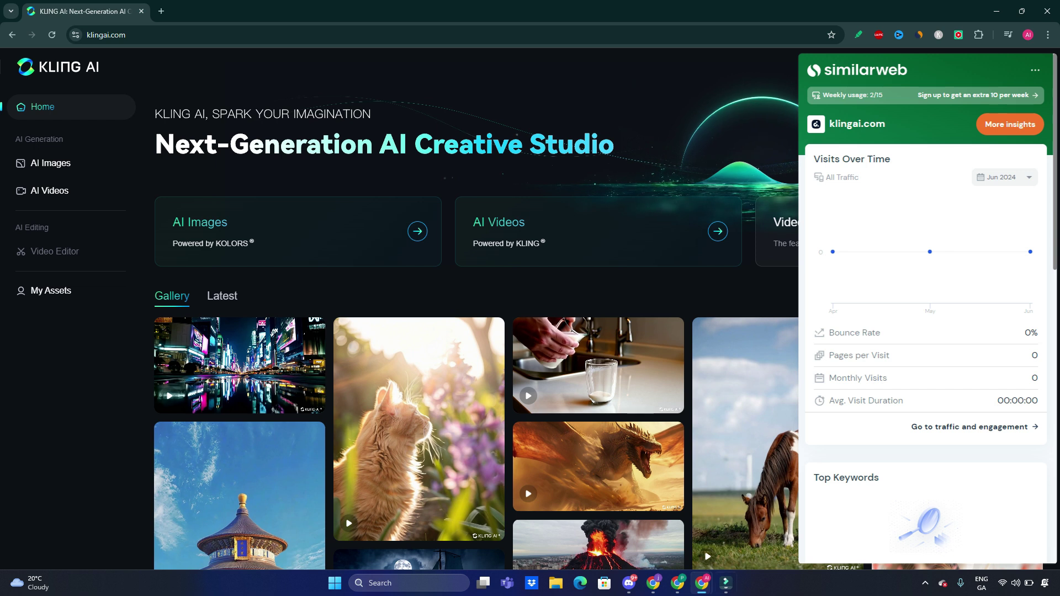
mouse_move(833, 252)
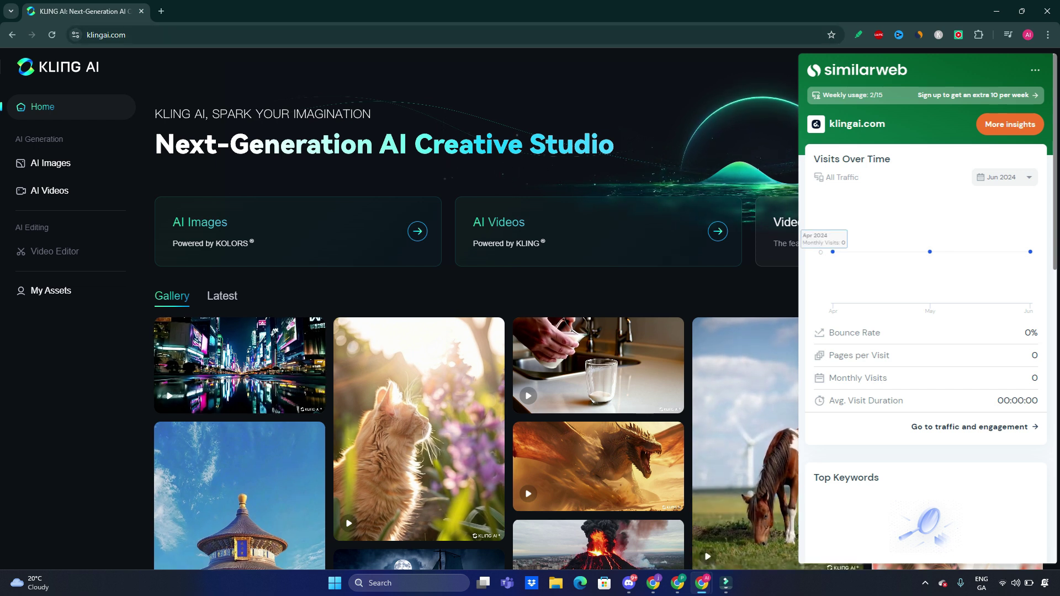
click(919, 34)
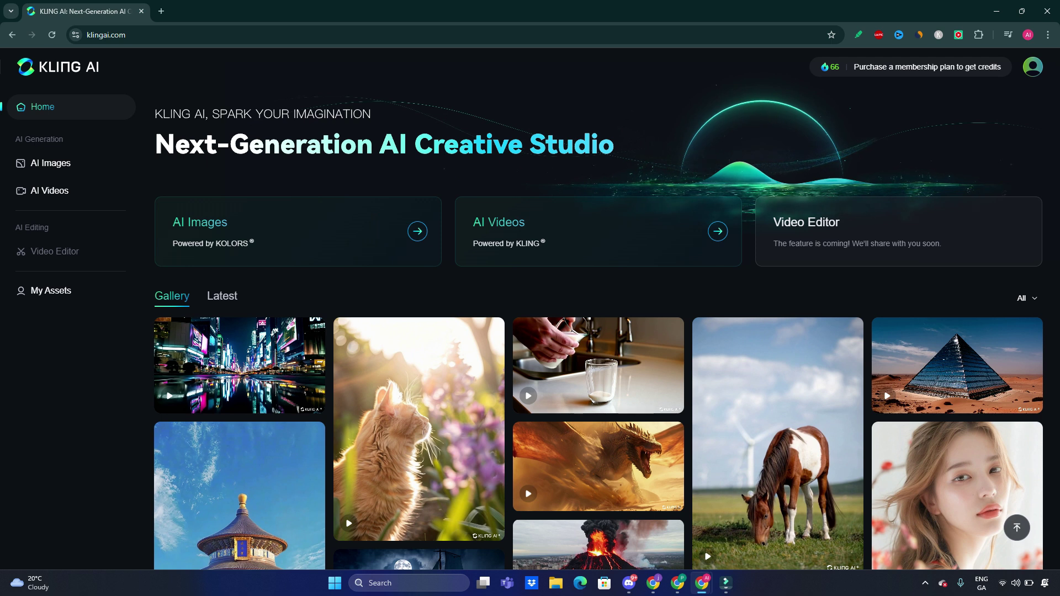
Compare the yearly and monthly prices of the membership plans and close the plan overview.
mouse_move(431, 420)
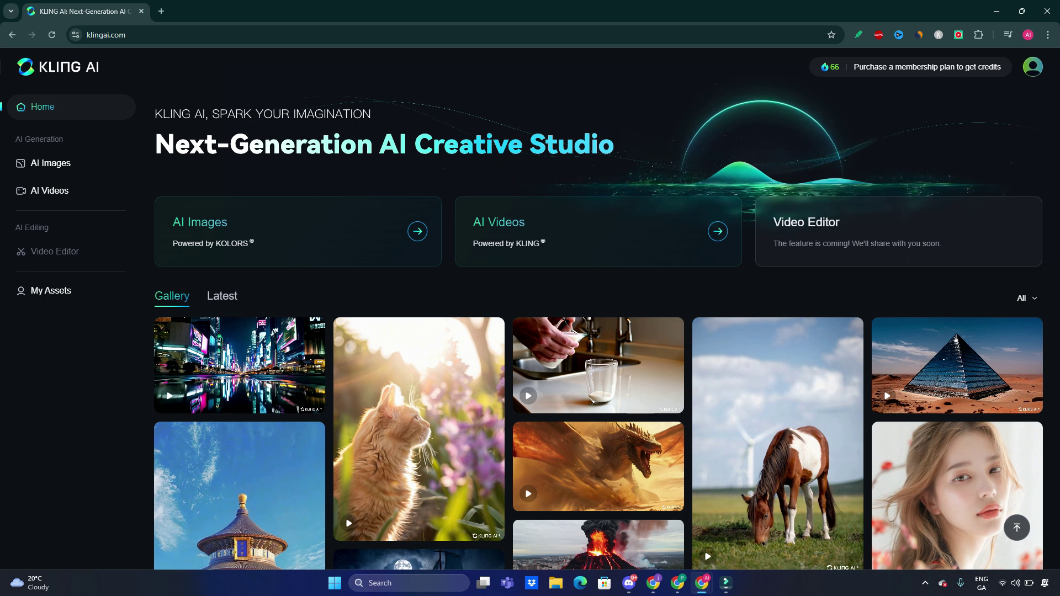
mouse_move(830, 67)
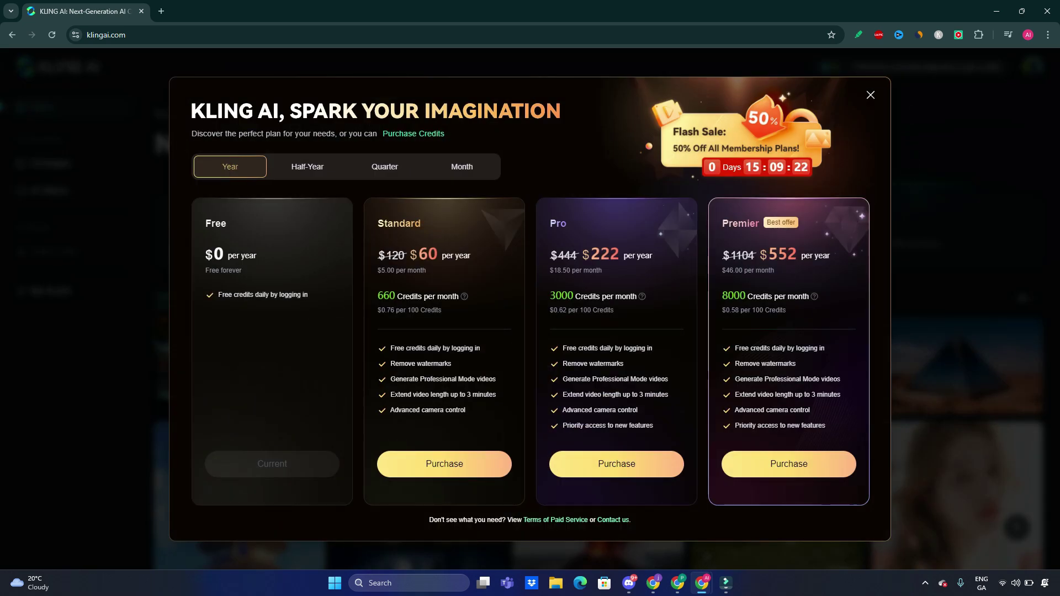
click(462, 167)
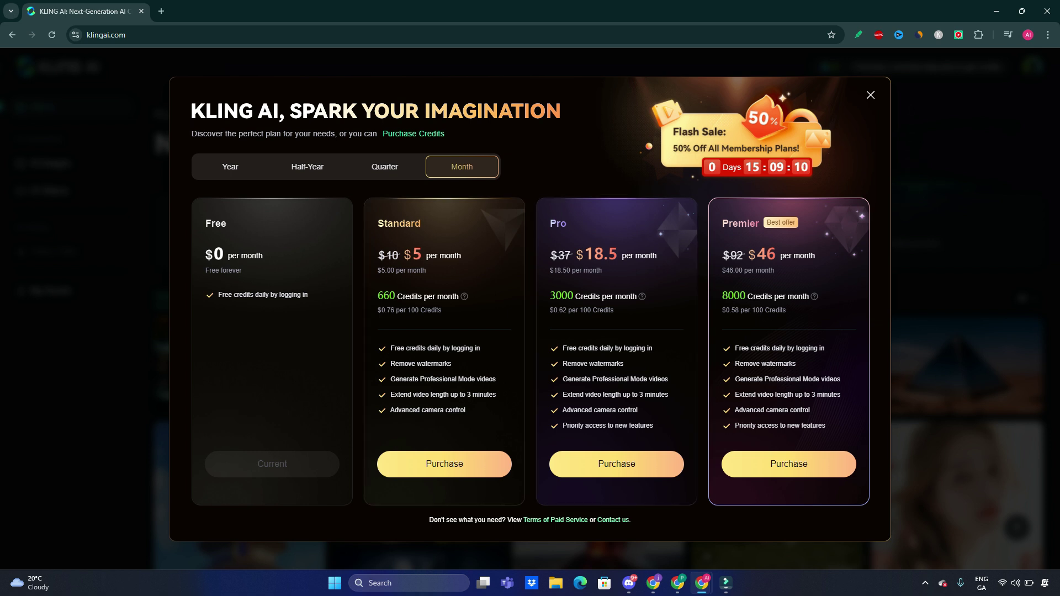
click(231, 167)
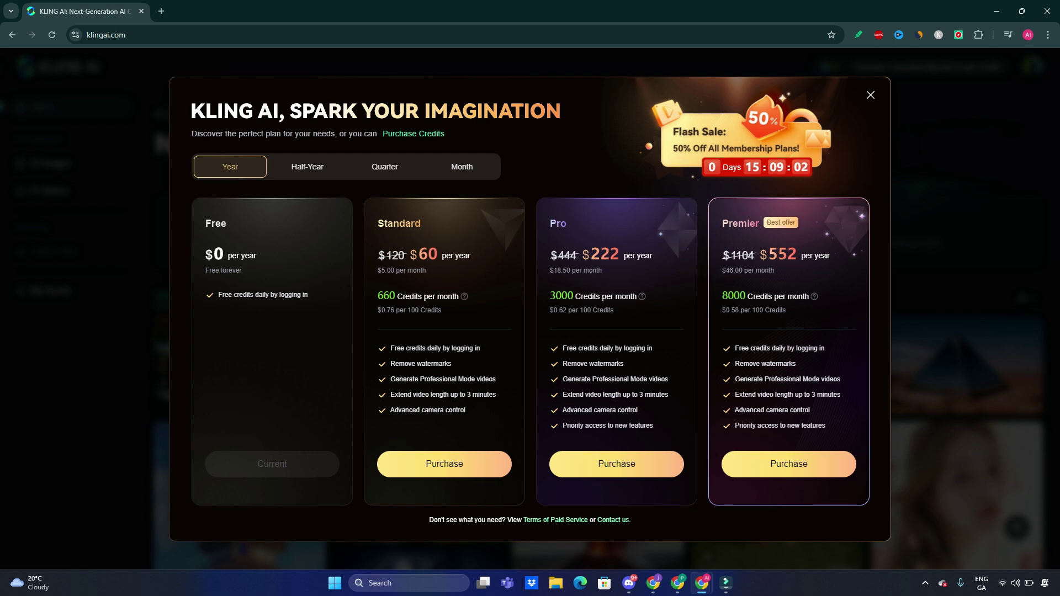
click(461, 167)
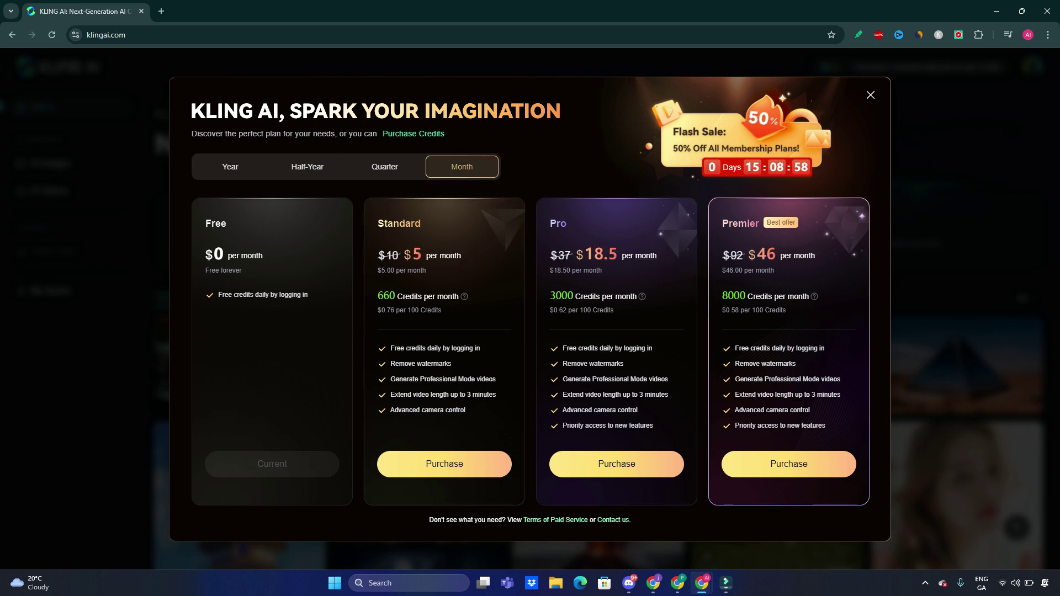
key(Escape)
key(Escape)
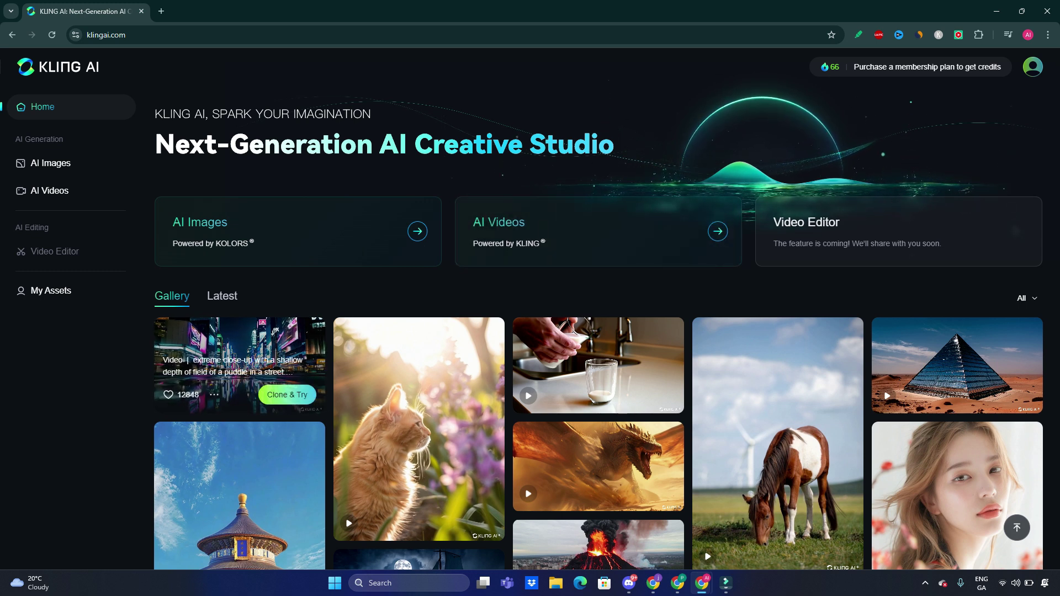
Open the Alice in Wonderland white rabbit image from the gallery and clone its prompt into a new image generation page.
scroll(599, 325, down, 2)
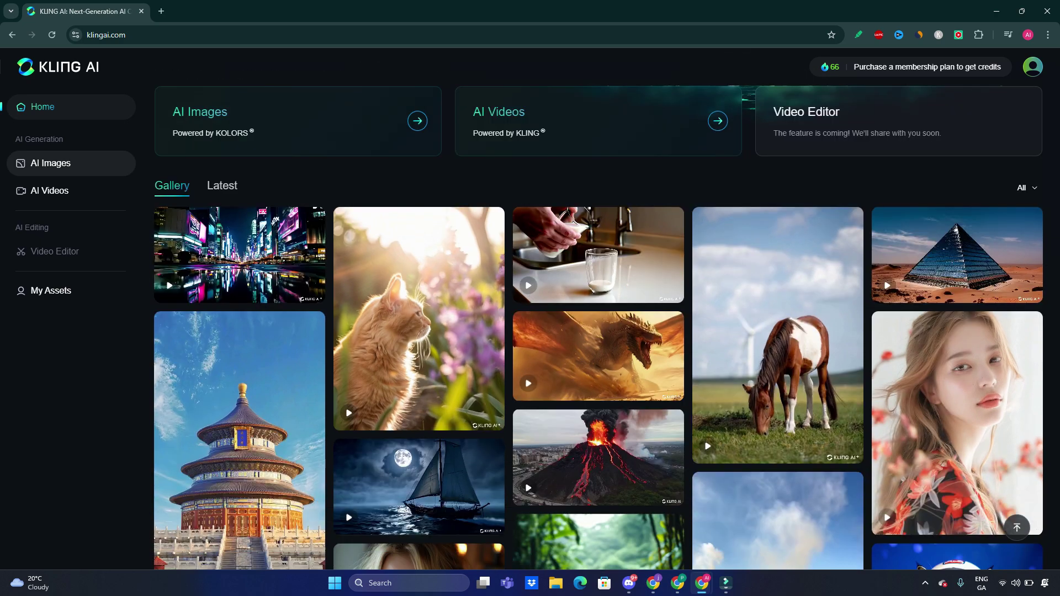
scroll(599, 325, up, 2)
scroll(599, 324, down, 5)
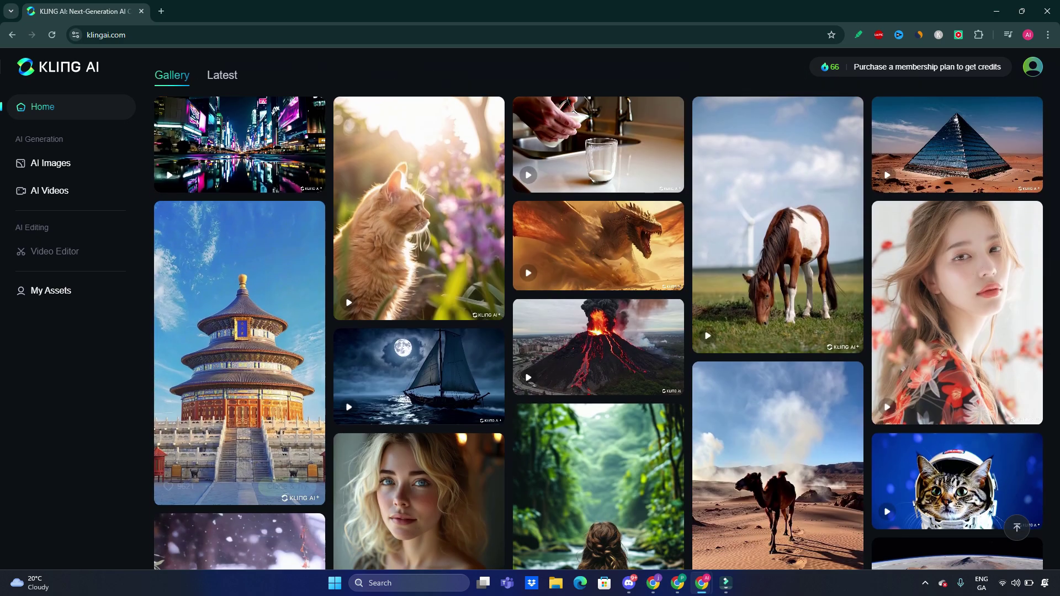
scroll(420, 353, down, 6)
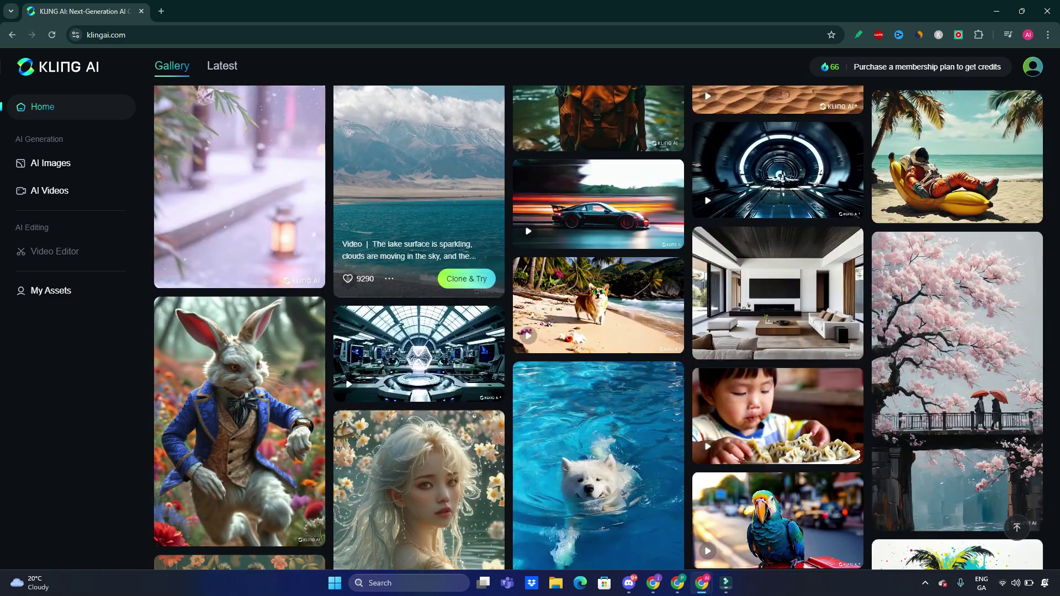
scroll(420, 354, down, 5)
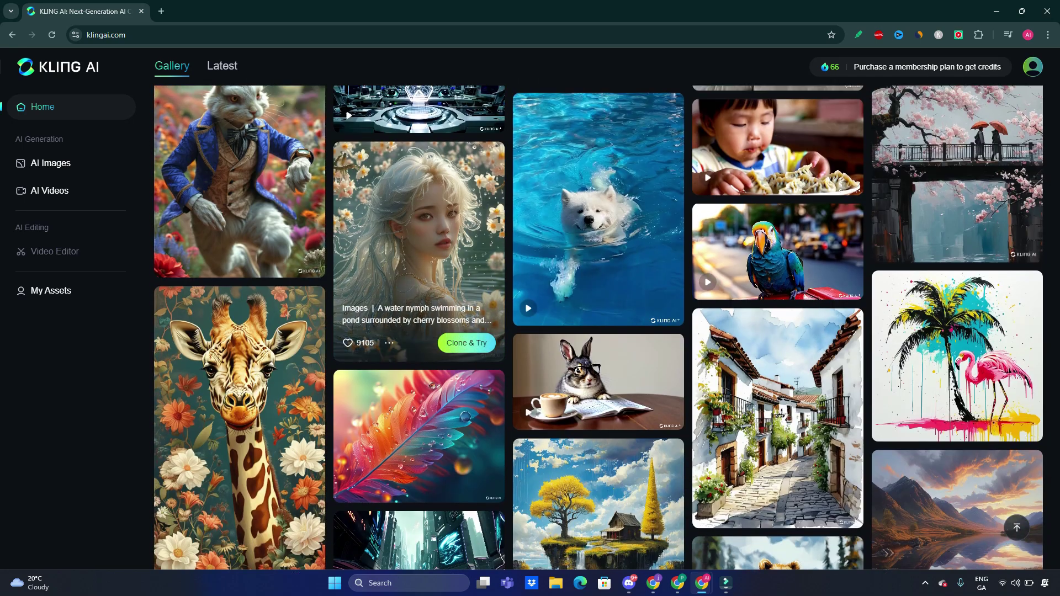
scroll(240, 221, up, 1)
click(239, 221)
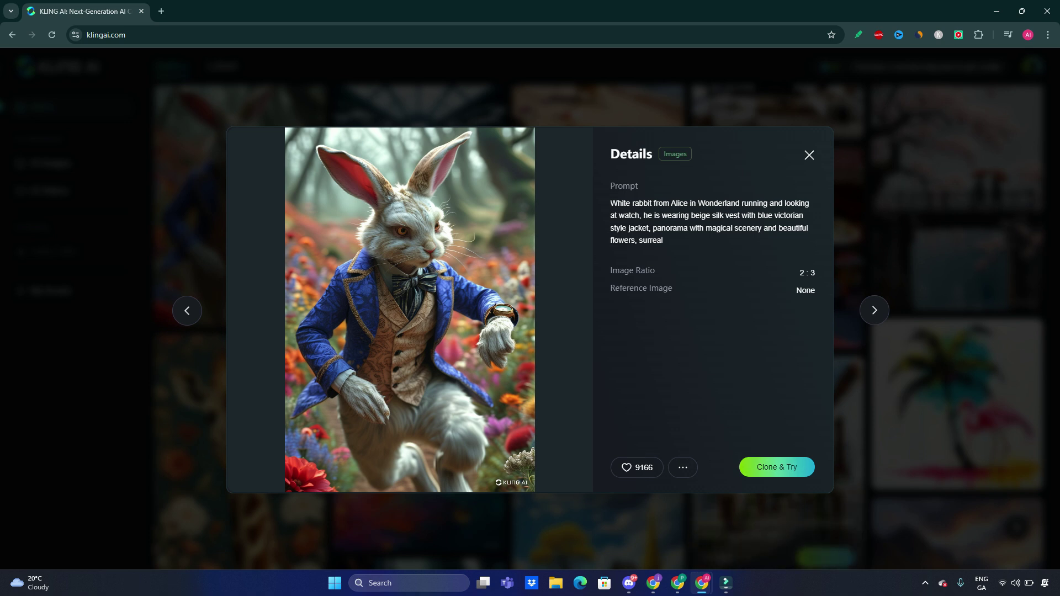
click(776, 467)
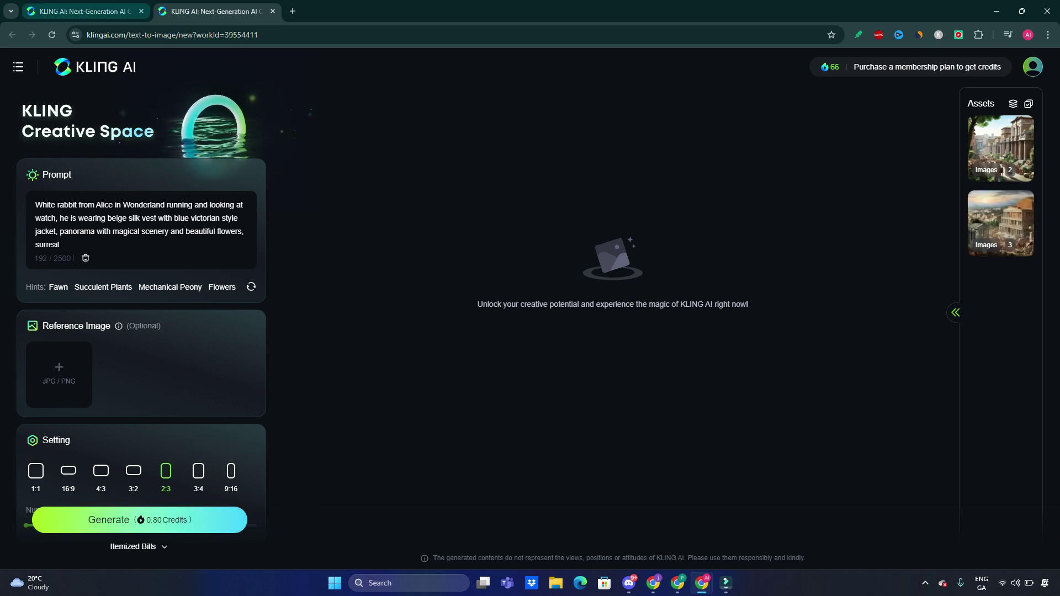
Compare the cloned image generation page with the original rabbit details and view the creative space's navigation menu.
key(ctrl+shift+Tab)
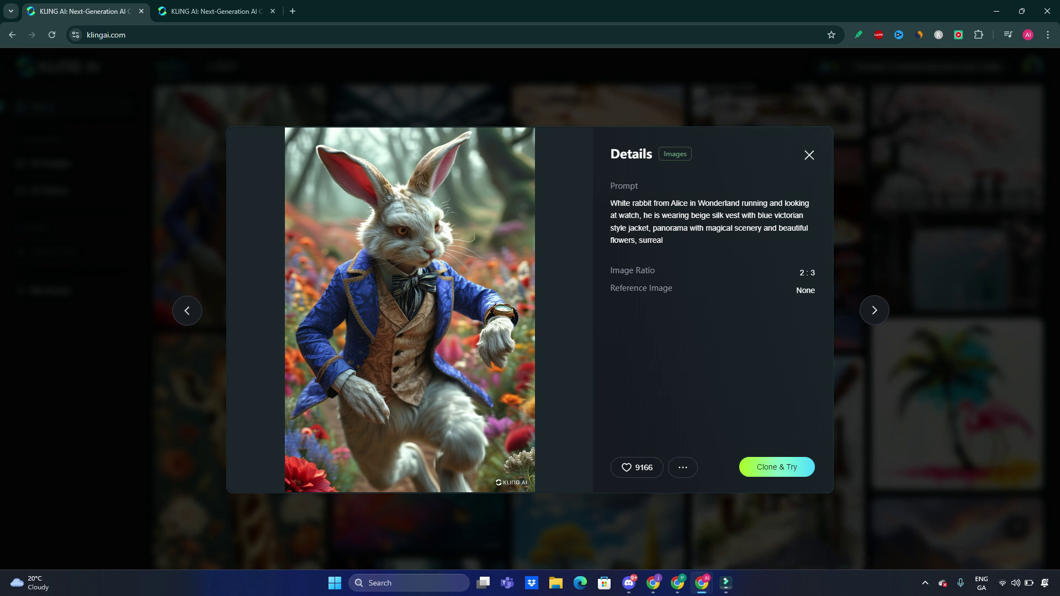
click(215, 11)
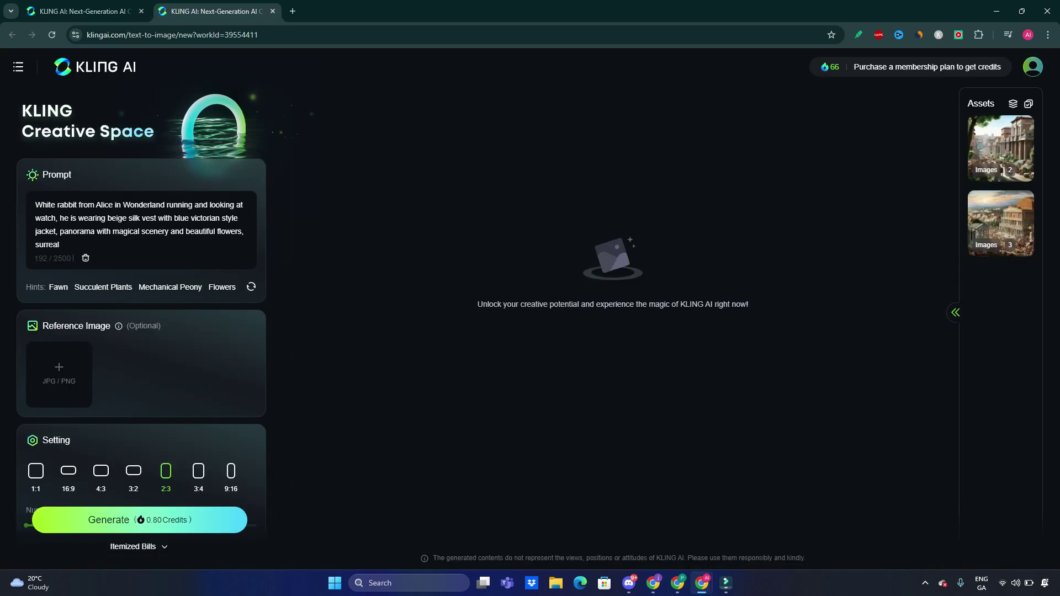
click(18, 67)
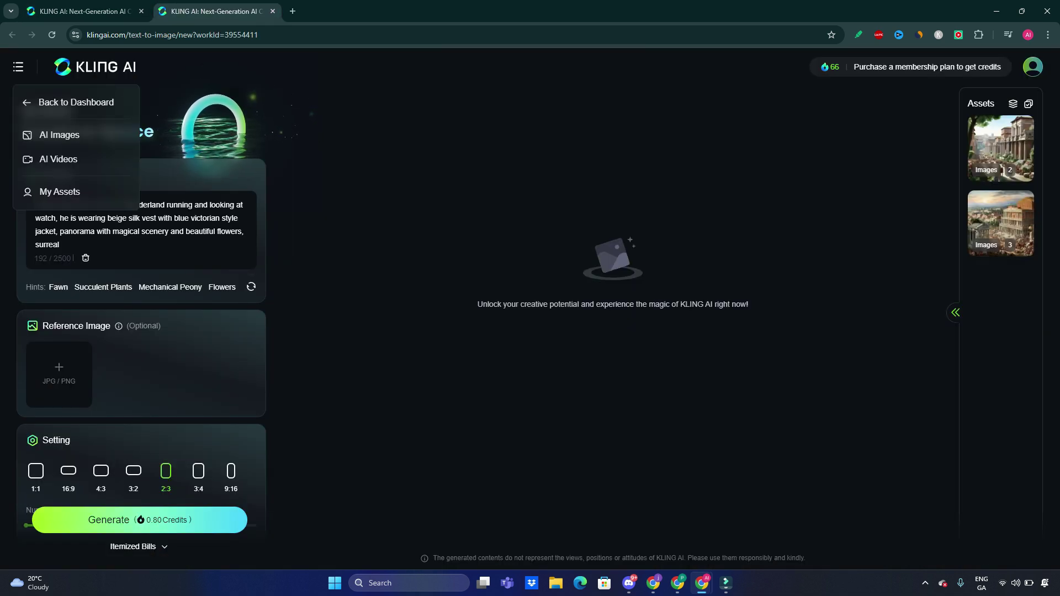
key(ctrl+shift+Tab)
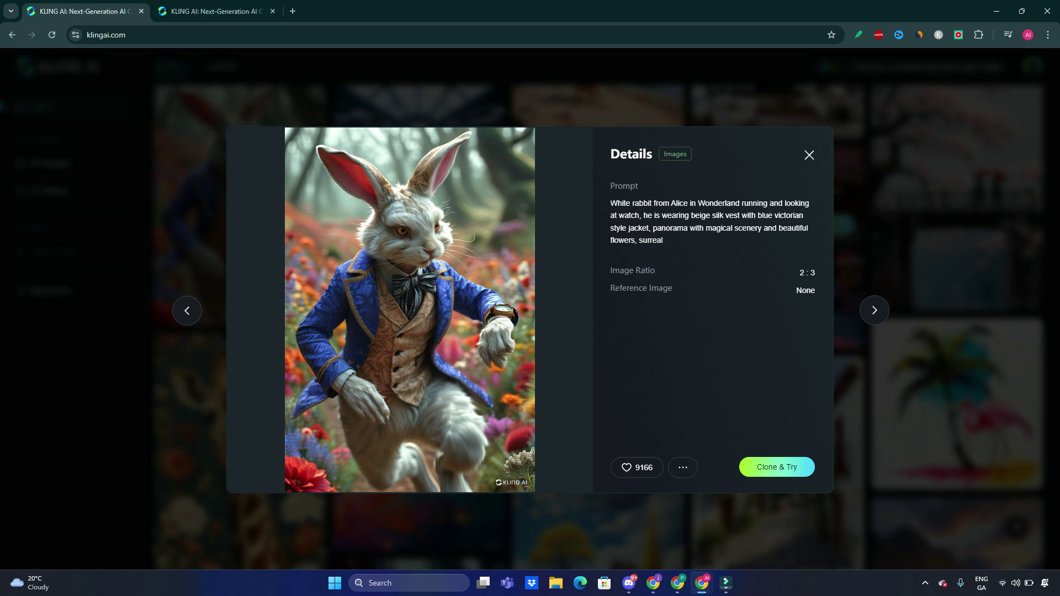
Close the rabbit image details and examine the other community creations further down the gallery.
key(Escape)
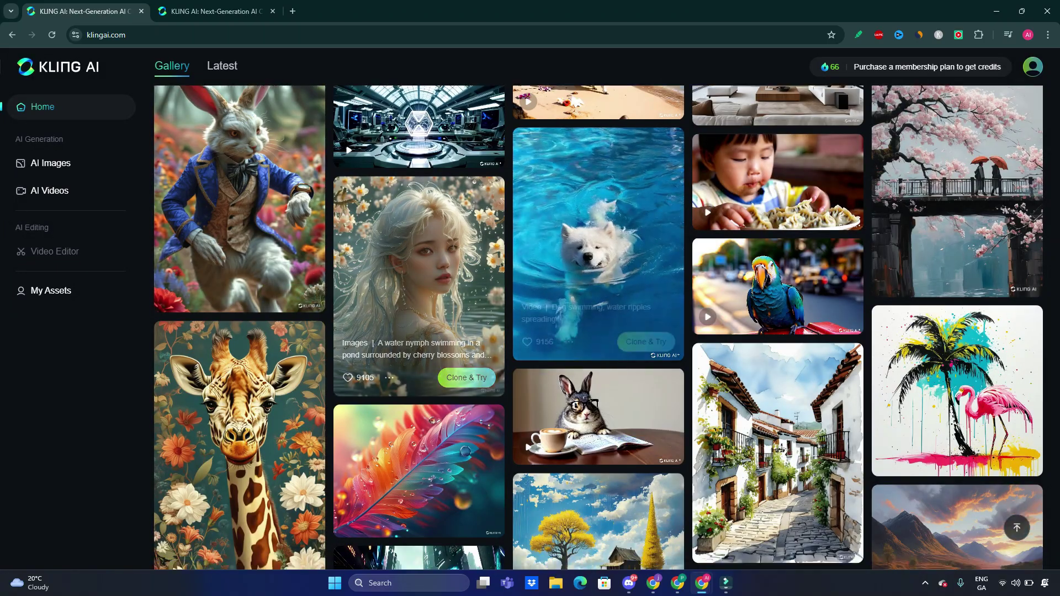
scroll(419, 332, down, 10)
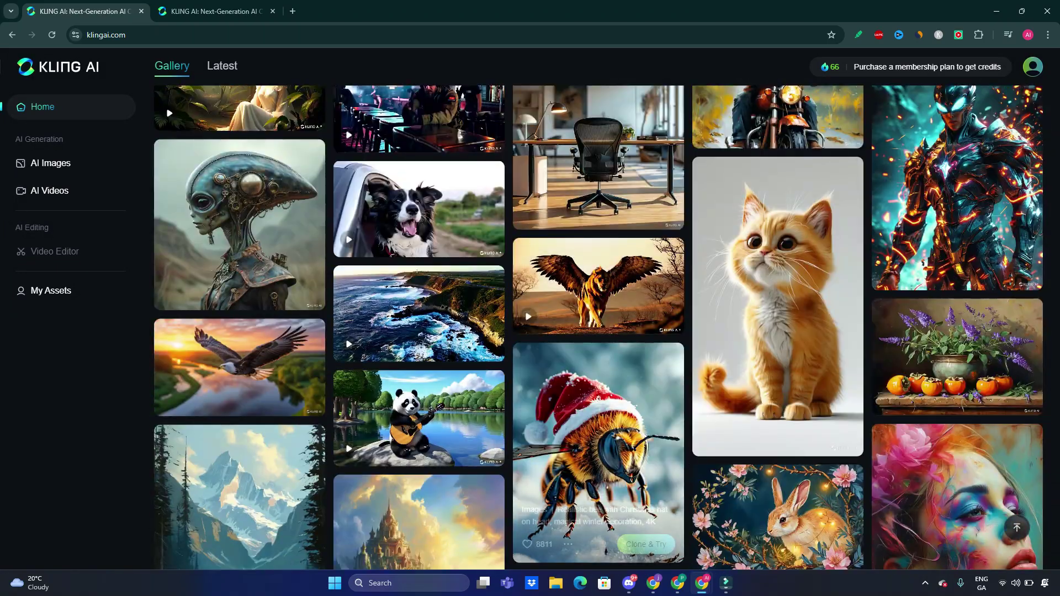
scroll(598, 327, down, 7)
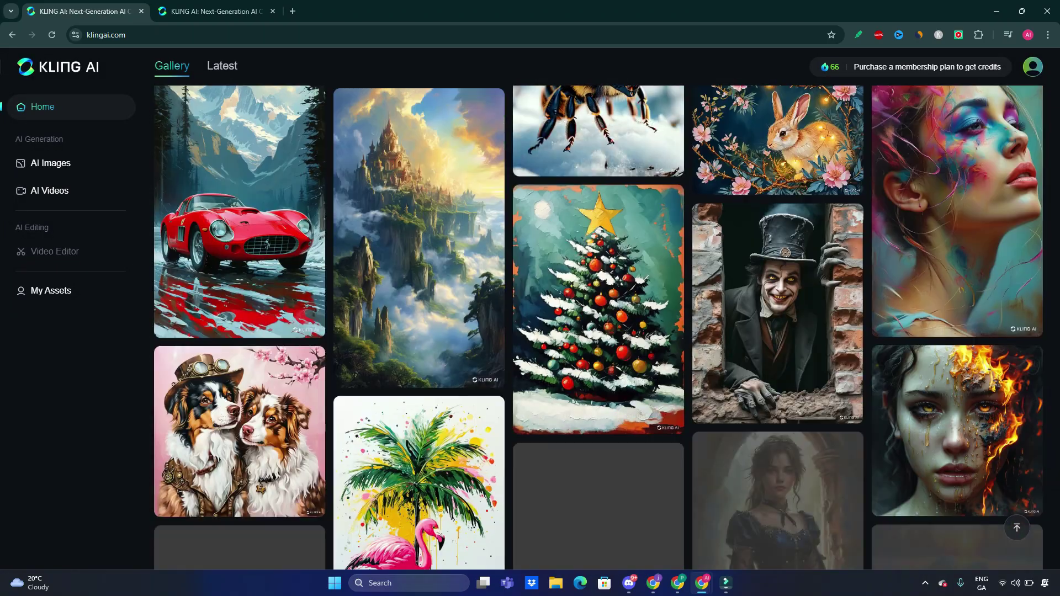
scroll(598, 353, down, 4)
scroll(240, 367, down, 3)
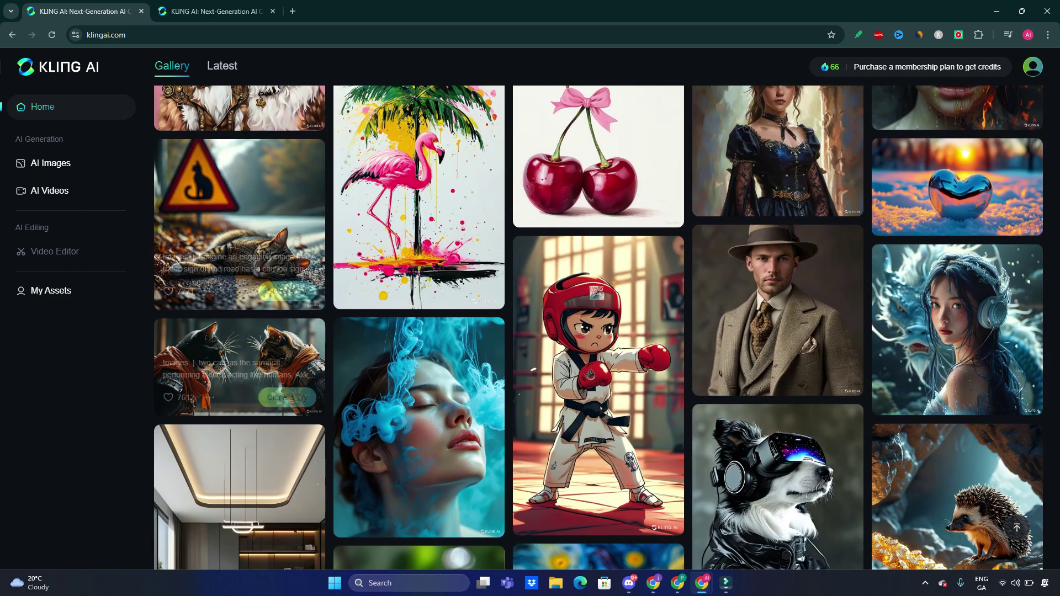
scroll(598, 431, down, 1)
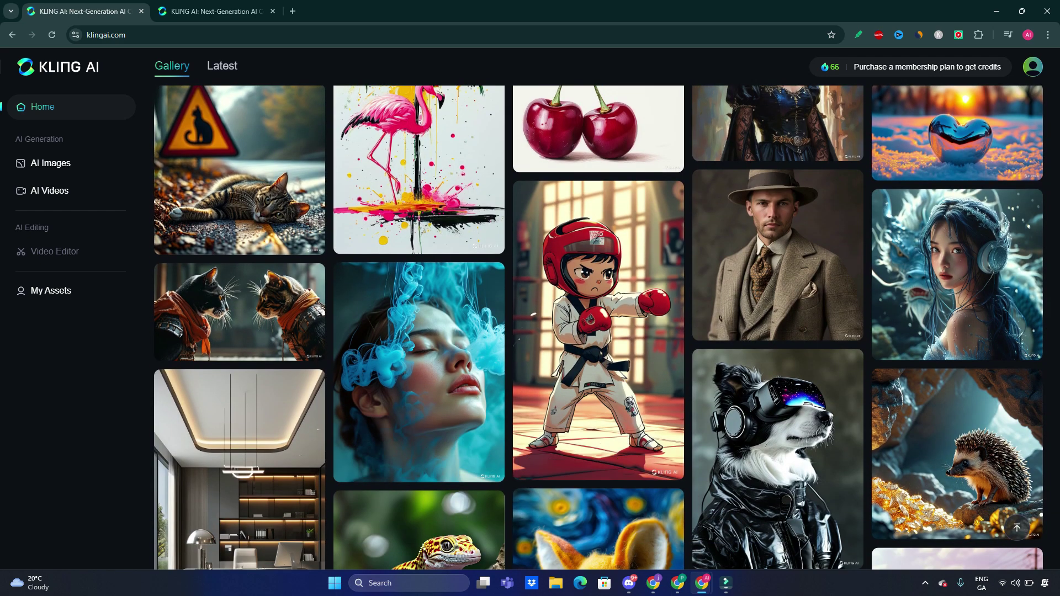
scroll(779, 304, down, 4)
scroll(779, 470, down, 3)
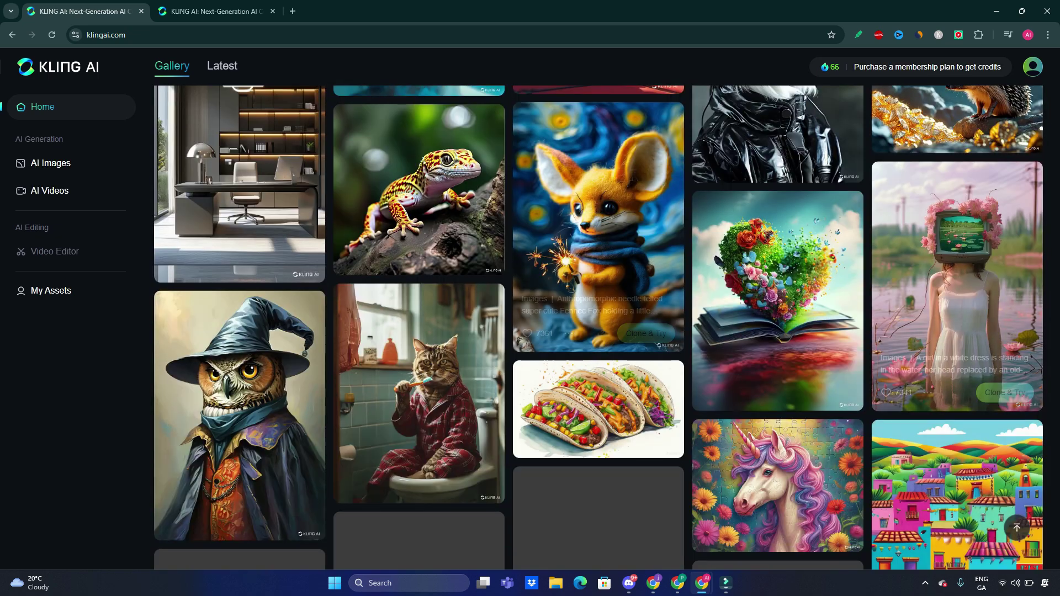
scroll(420, 221, down, 4)
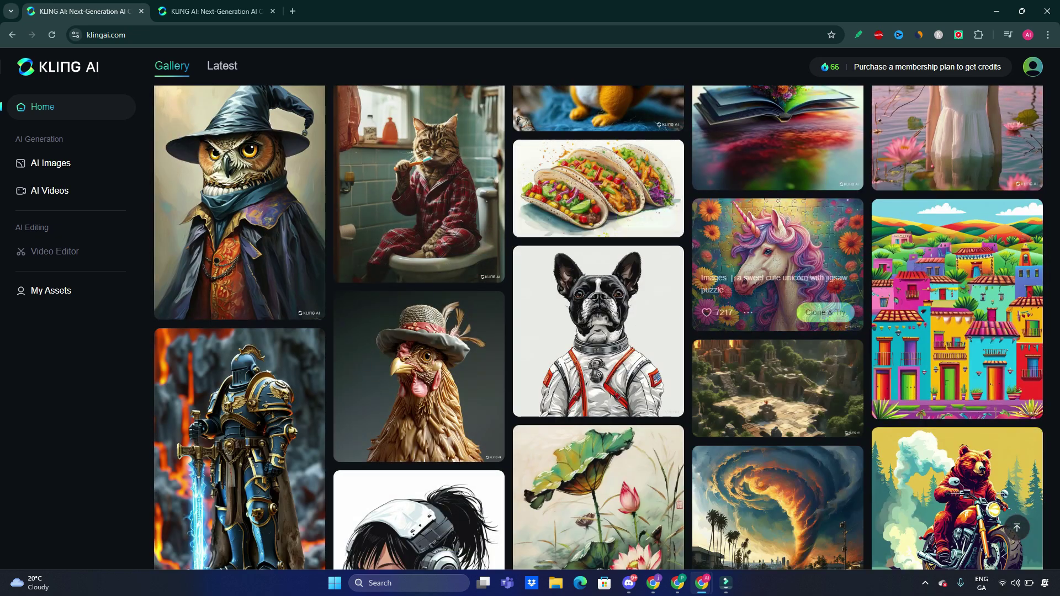
scroll(956, 309, down, 3)
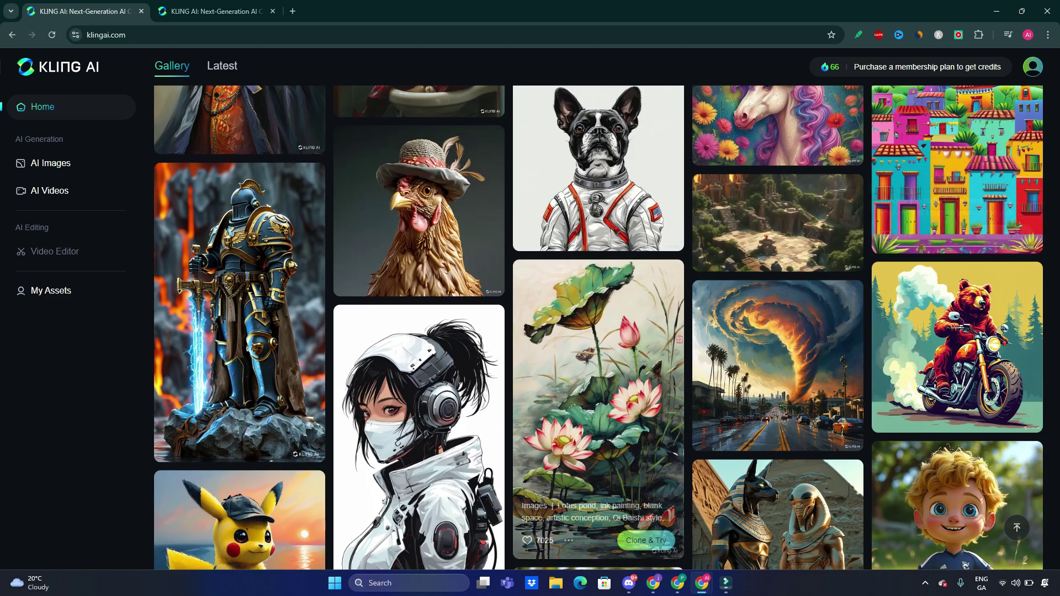
scroll(419, 277, down, 4)
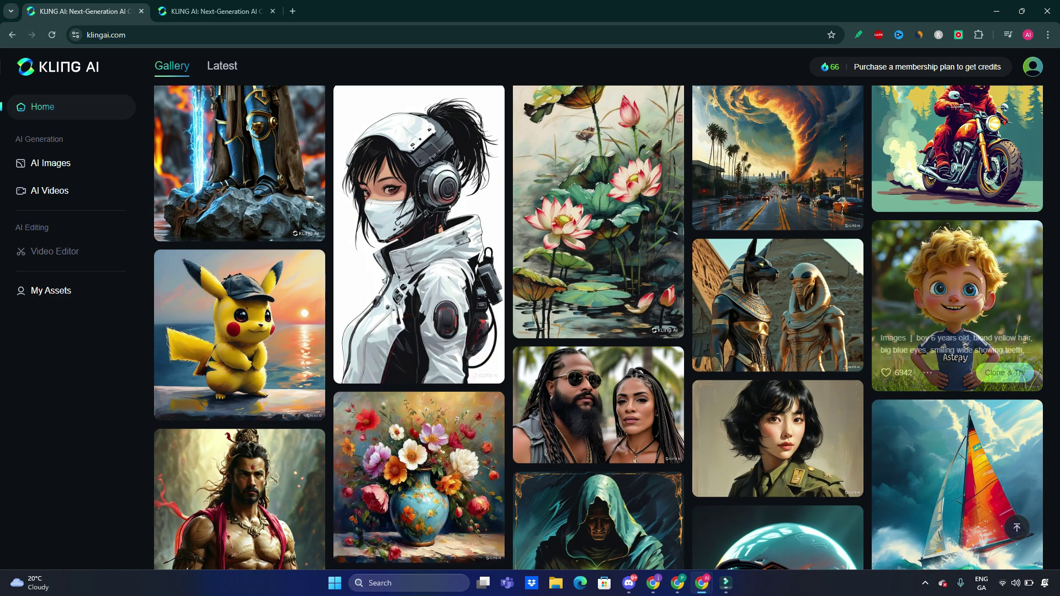
scroll(801, 310, up, 13)
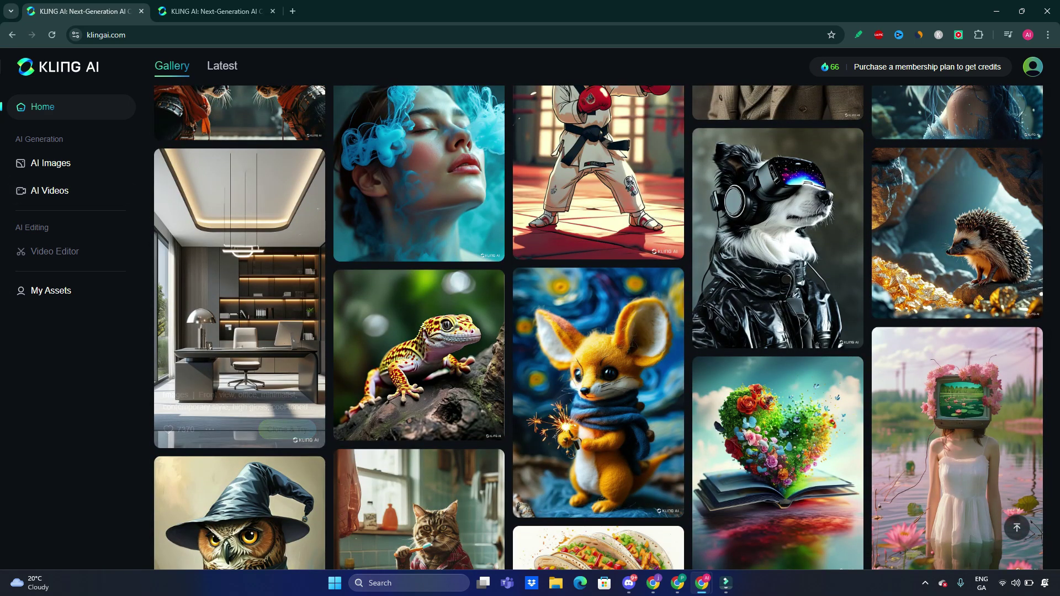
Open the AI Videos generator and view the Image to Video options, including the Add End Frame setting.
click(50, 190)
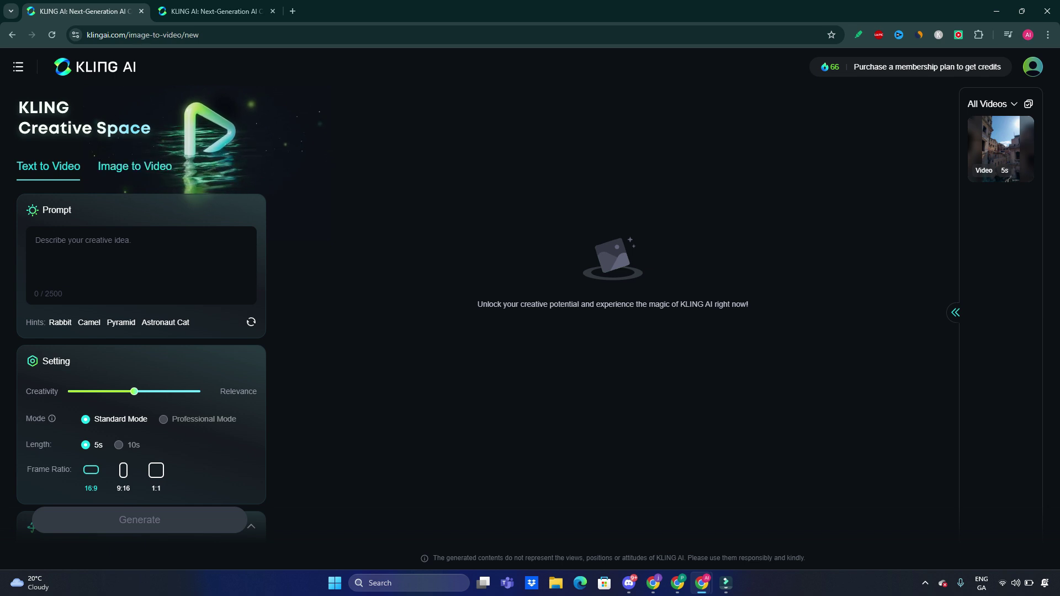
click(135, 166)
mouse_move(248, 211)
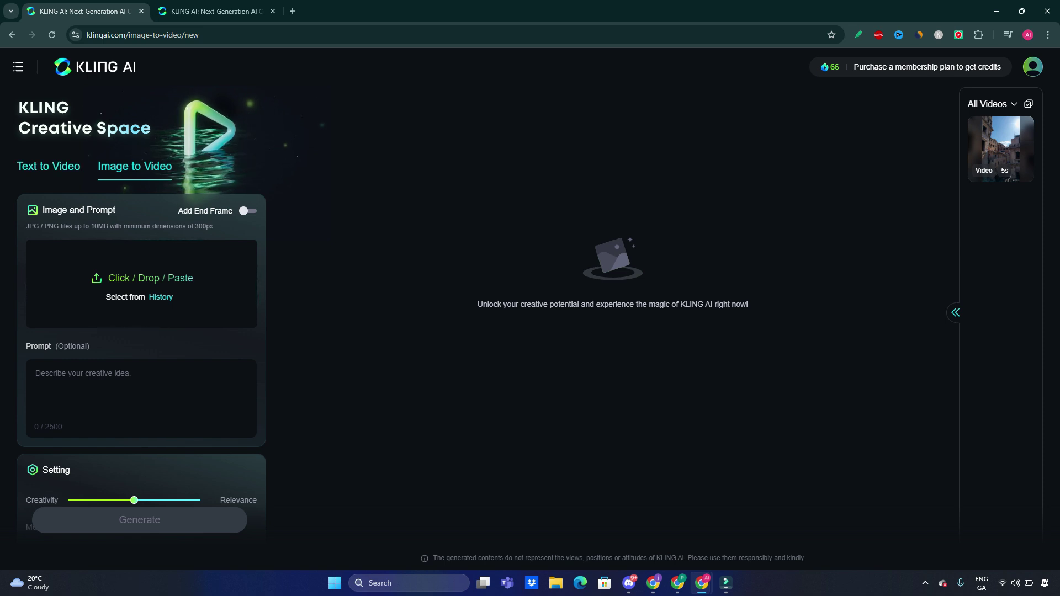
Switch to Text to Video and paste the prompt "cats playing a football game on the stadium in front of the large audience".
click(48, 166)
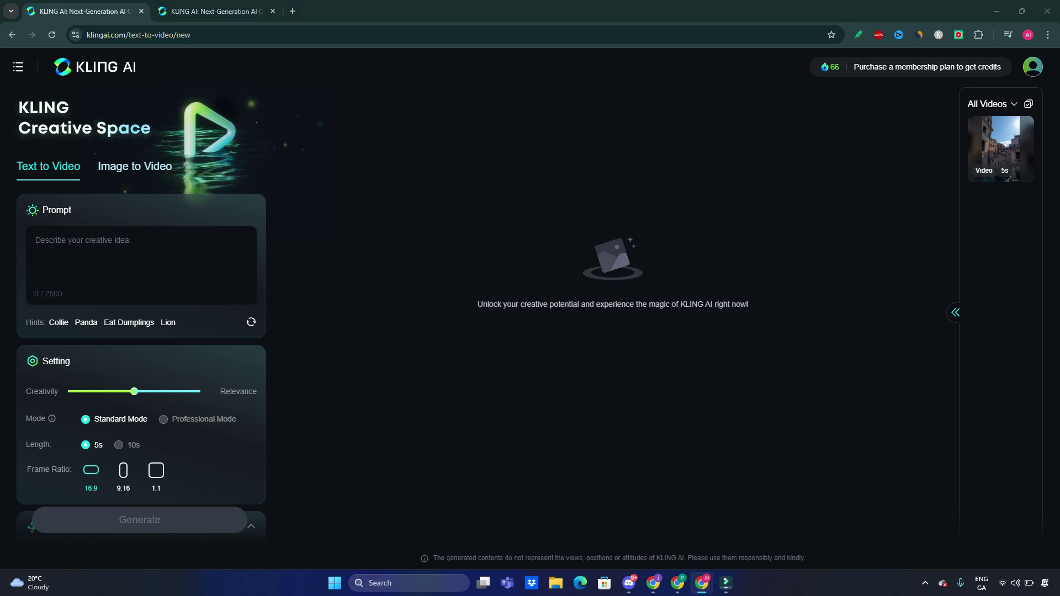
click(44, 252)
right_click(44, 251)
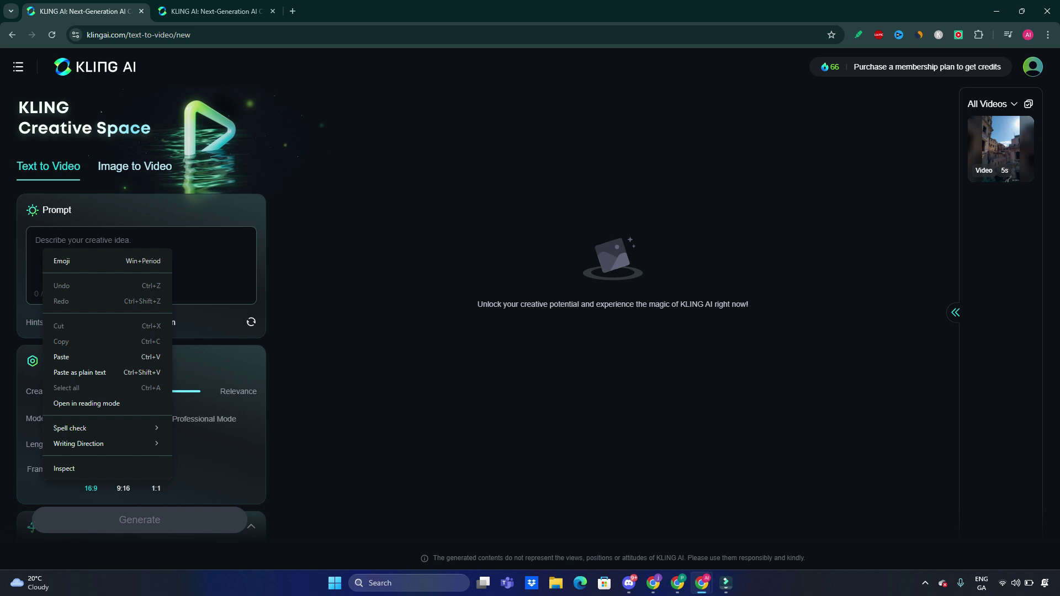
click(66, 357)
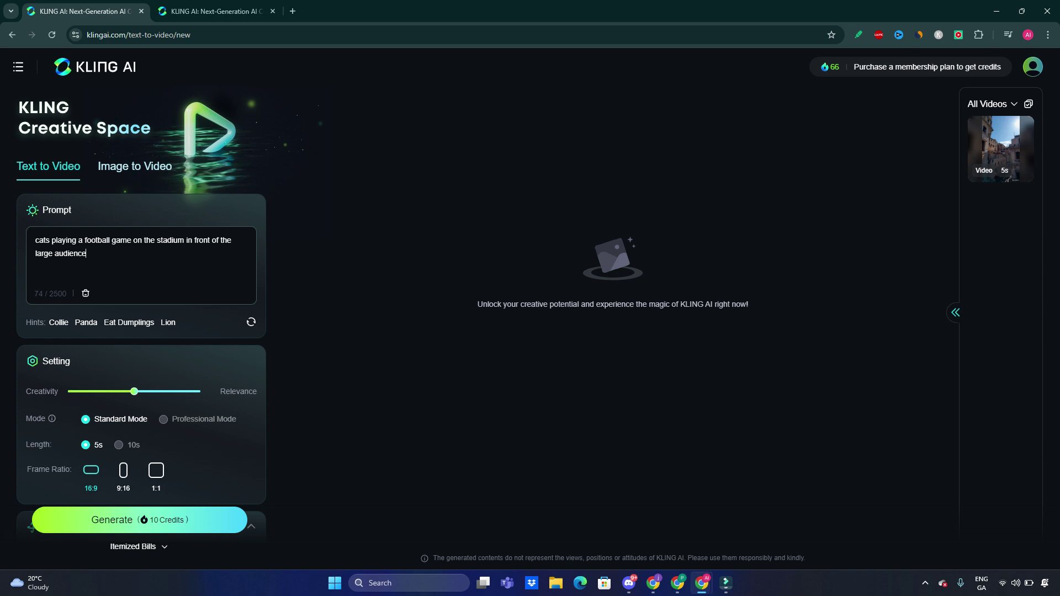
Try the Creativity–Relevance setting near Creativity, at full Relevance and at full Creativity, and return it to the midpoint.
scroll(141, 332, down, 1)
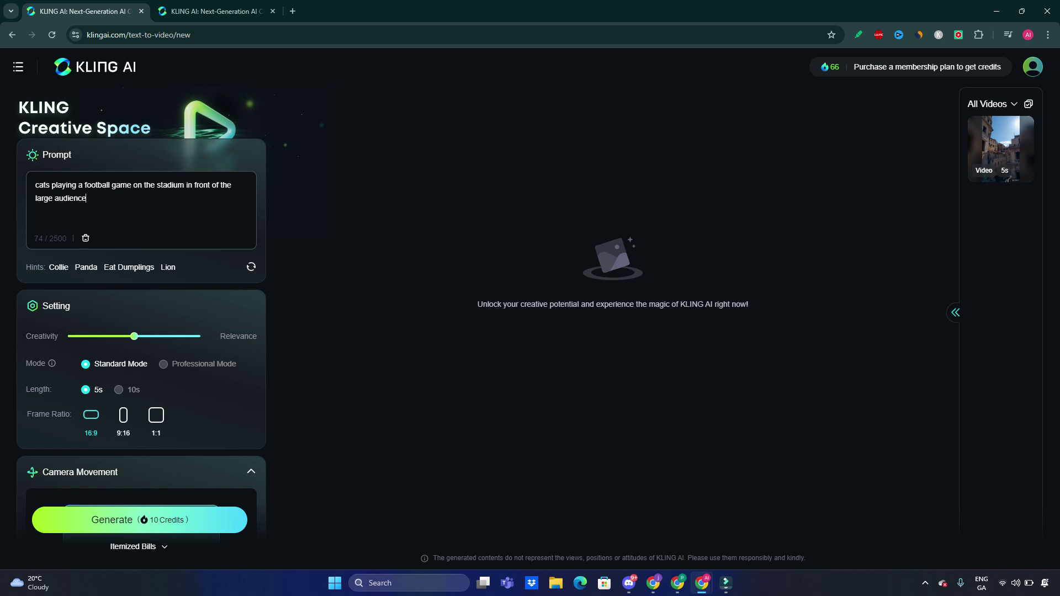
scroll(141, 332, down, 2)
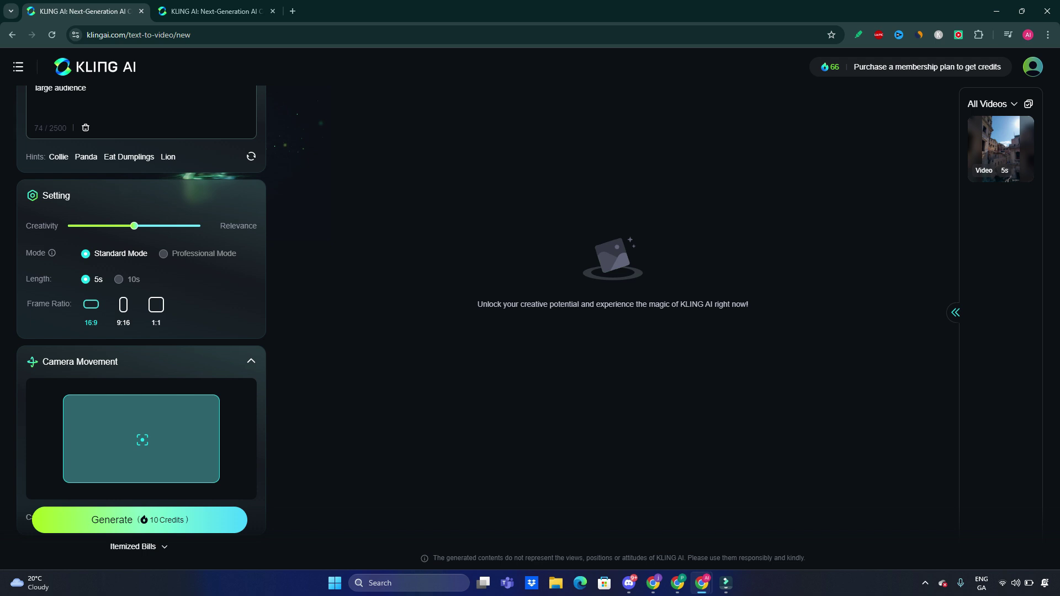
scroll(141, 313, up, 1)
scroll(142, 313, up, 1)
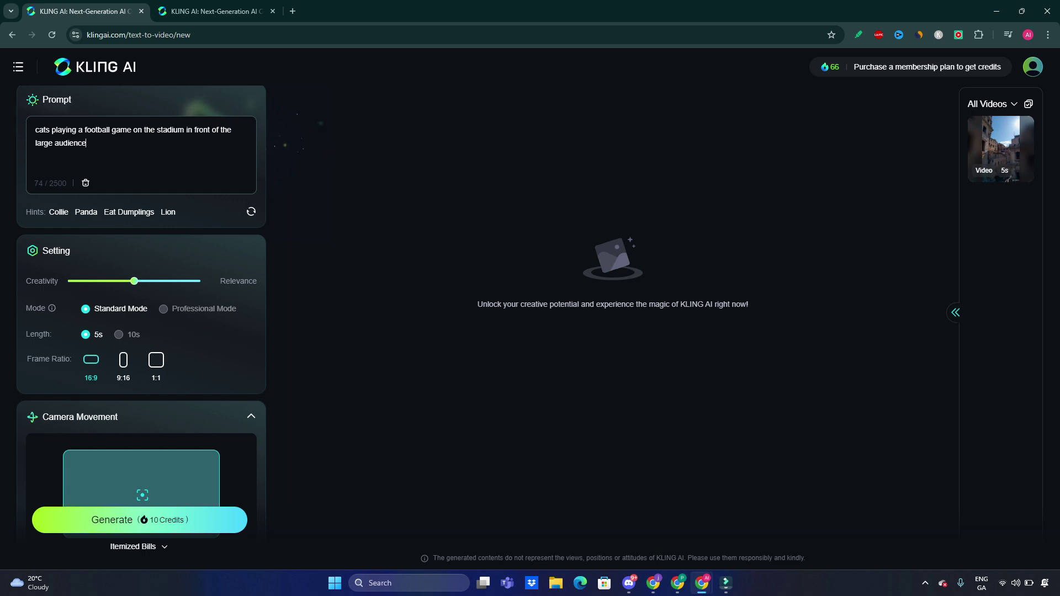
mouse_move(134, 283)
drag(134, 281, 88, 281)
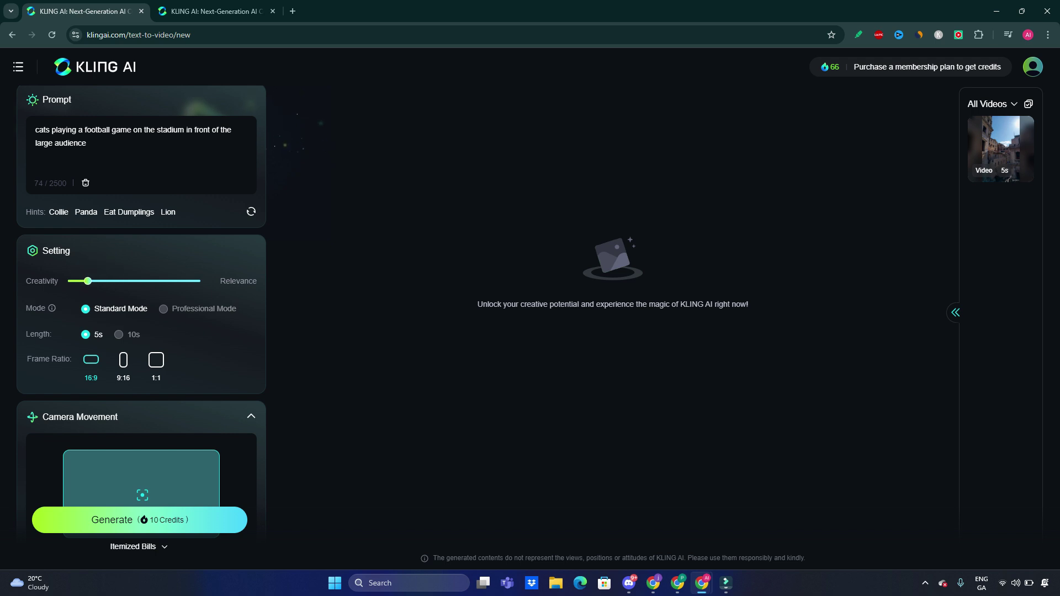
mouse_move(88, 281)
drag(88, 281, 200, 281)
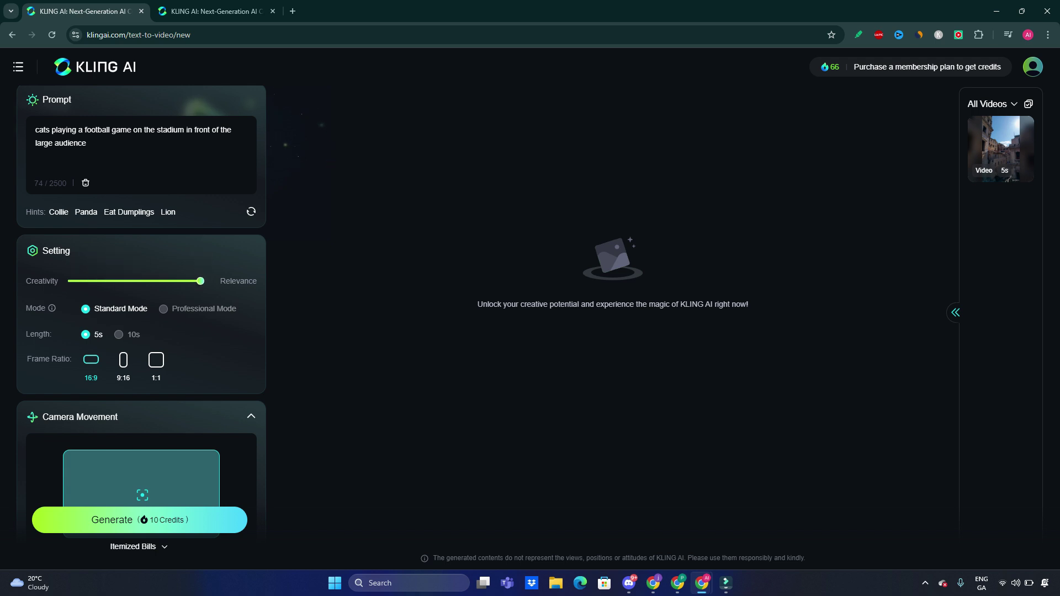
drag(87, 143, 34, 130)
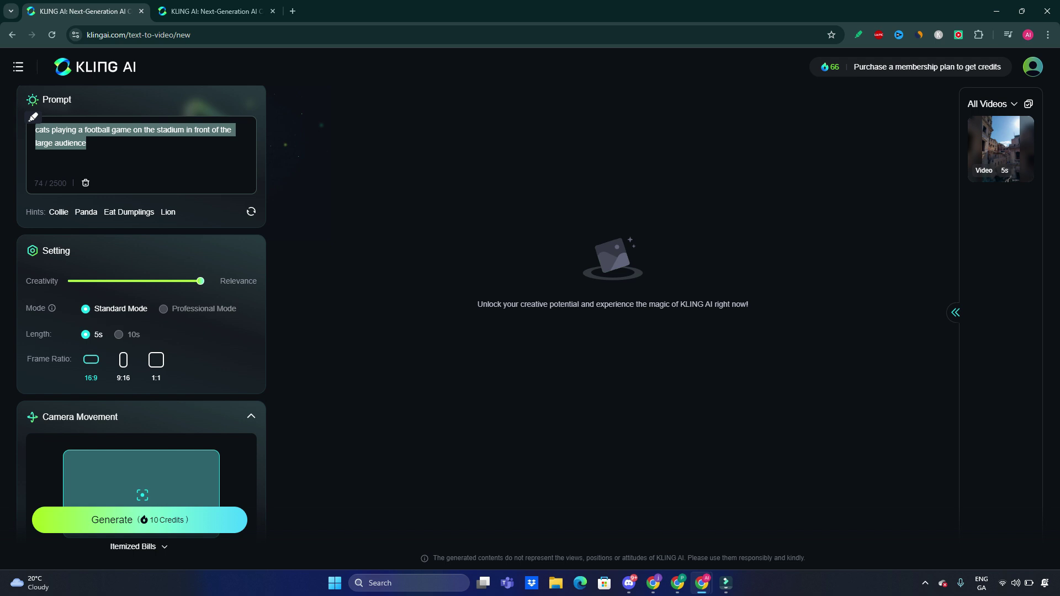
drag(201, 281, 68, 281)
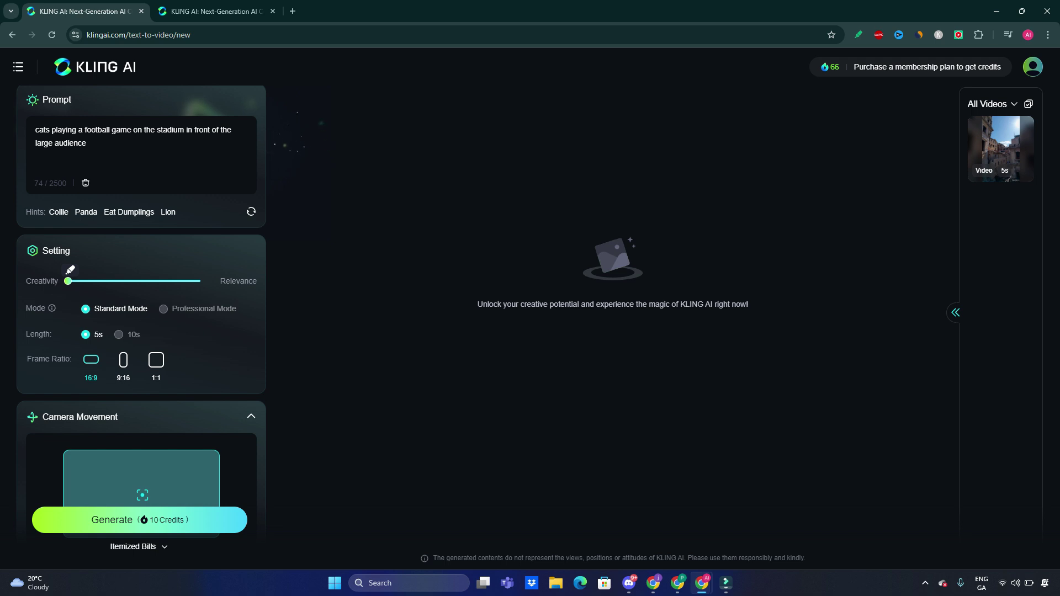
mouse_move(67, 274)
drag(68, 274, 134, 275)
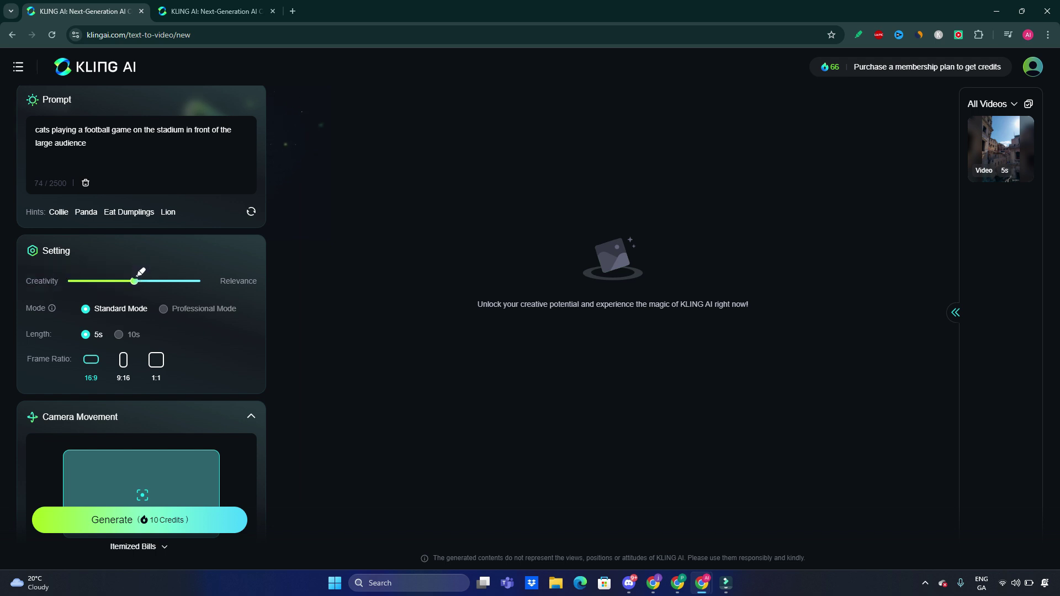
Compare the frame ratio options and choose 16:9 for the video.
mouse_move(250, 328)
mouse_move(202, 309)
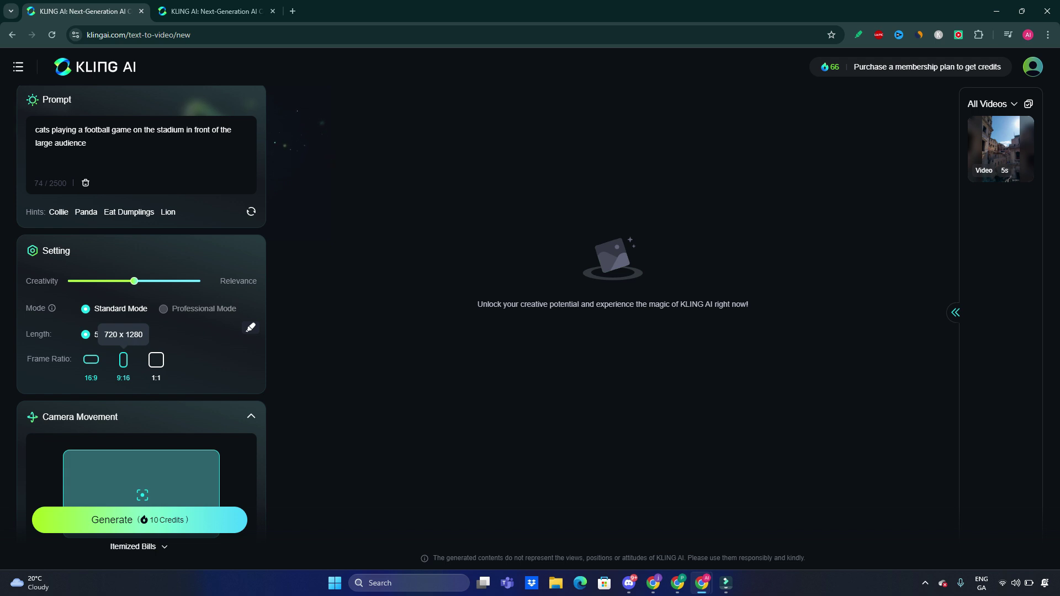
click(93, 358)
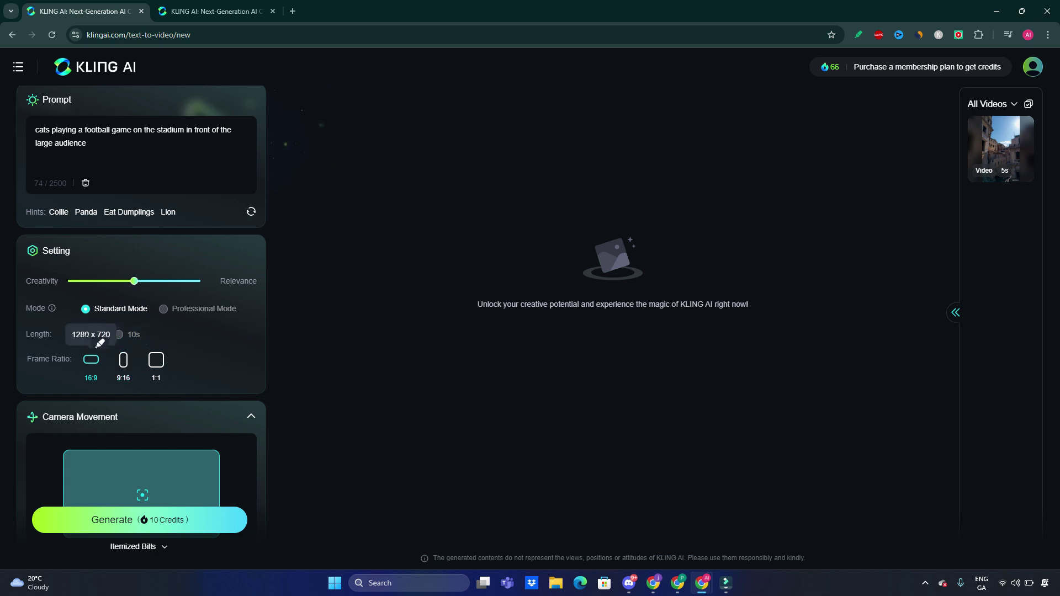
Review the available camera movements, choose Zoom as the camera control and set its value to -10.
scroll(100, 344, down, 2)
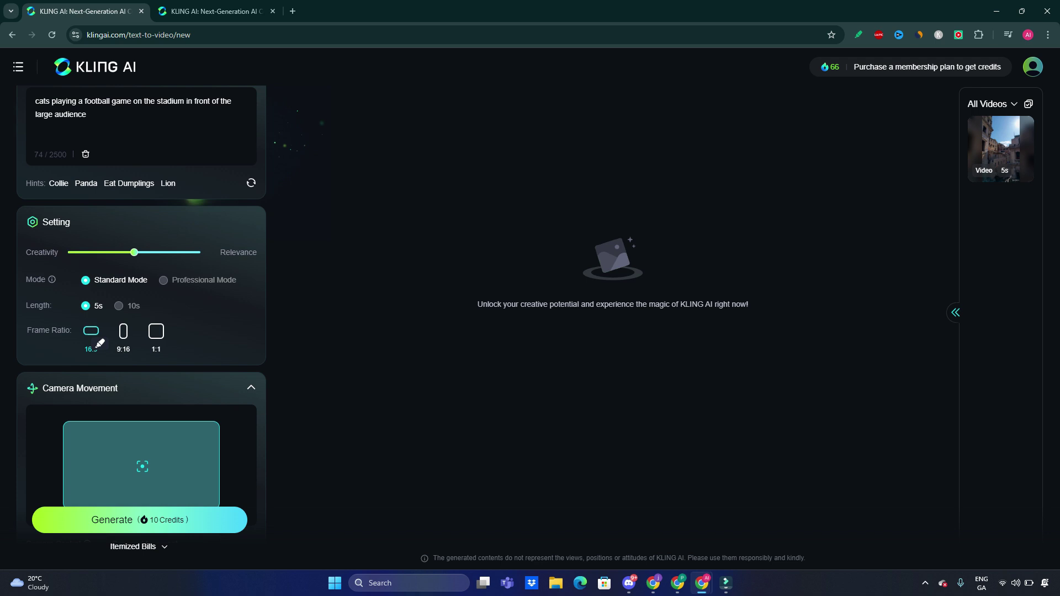
scroll(100, 344, up, 1)
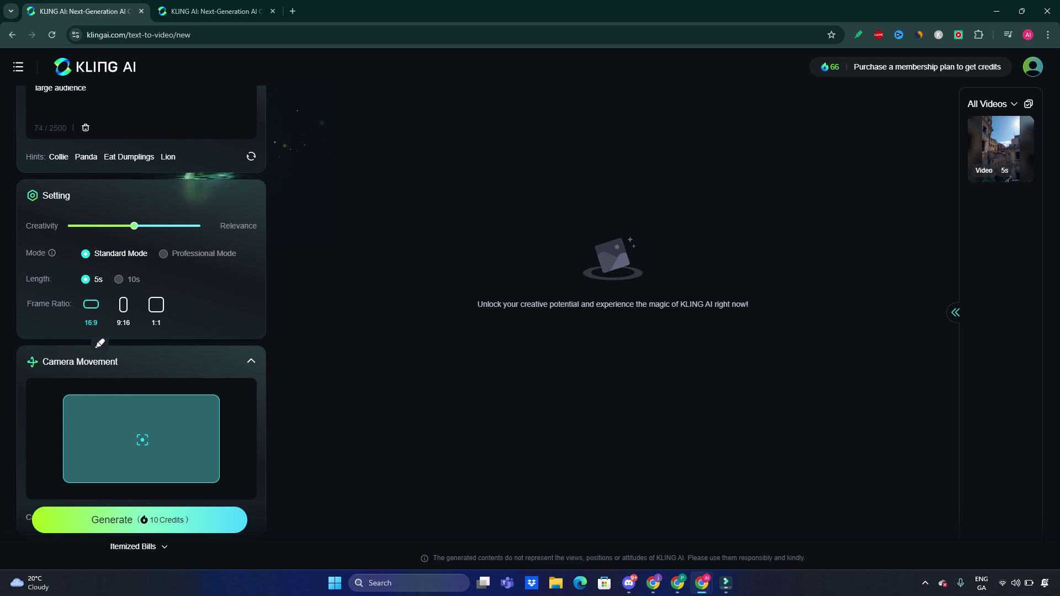
scroll(100, 344, down, 3)
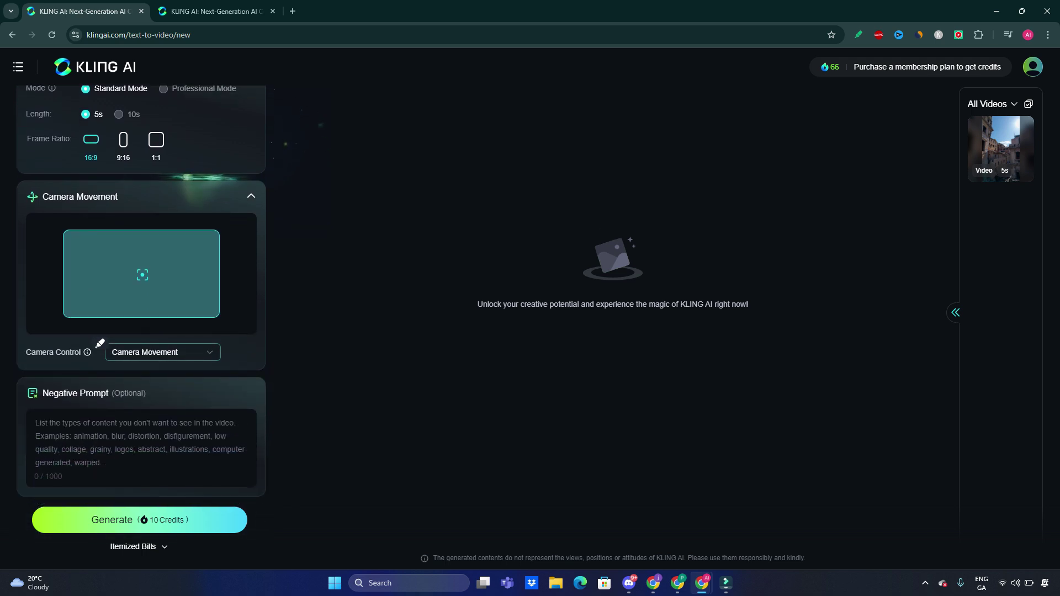
click(127, 353)
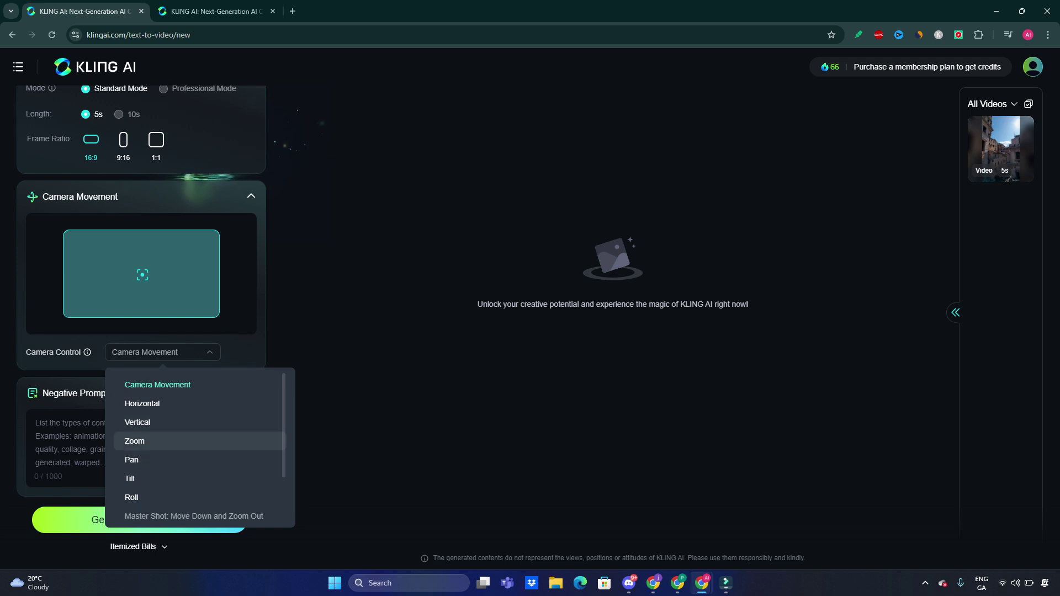
scroll(166, 497, down, 3)
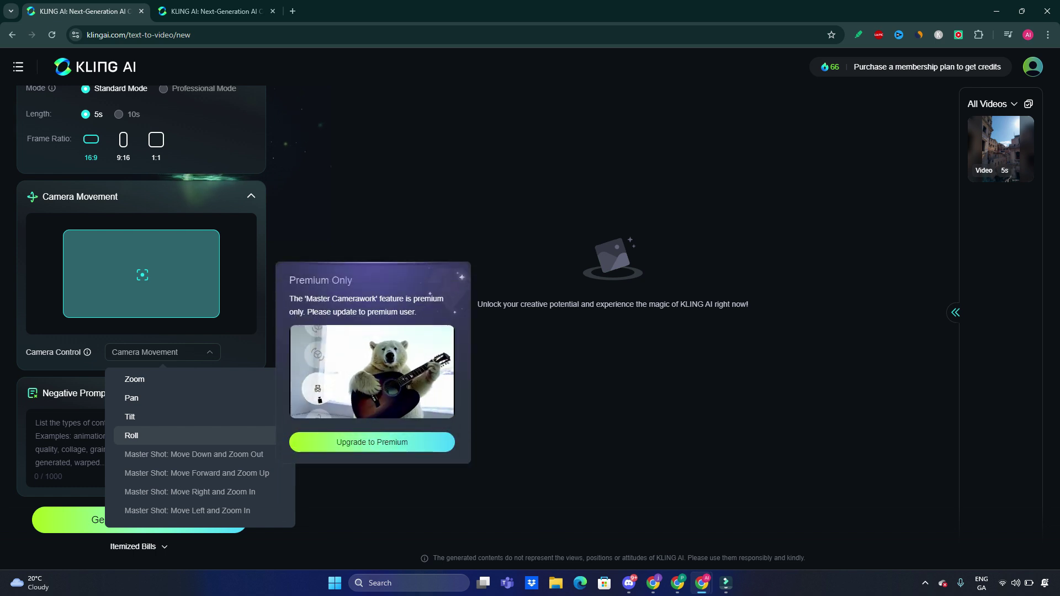
scroll(165, 439, up, 2)
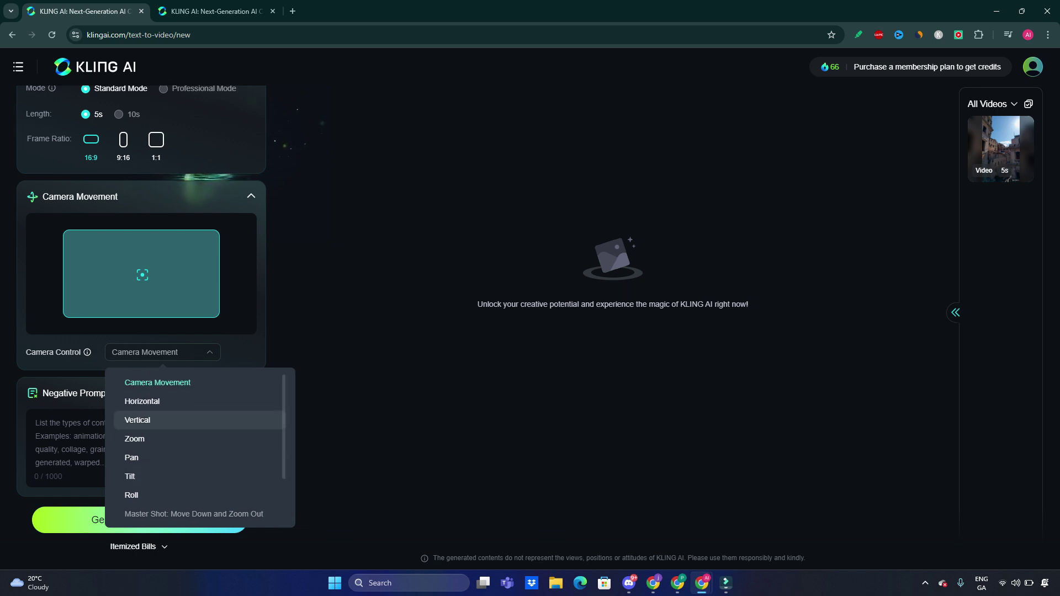
click(135, 441)
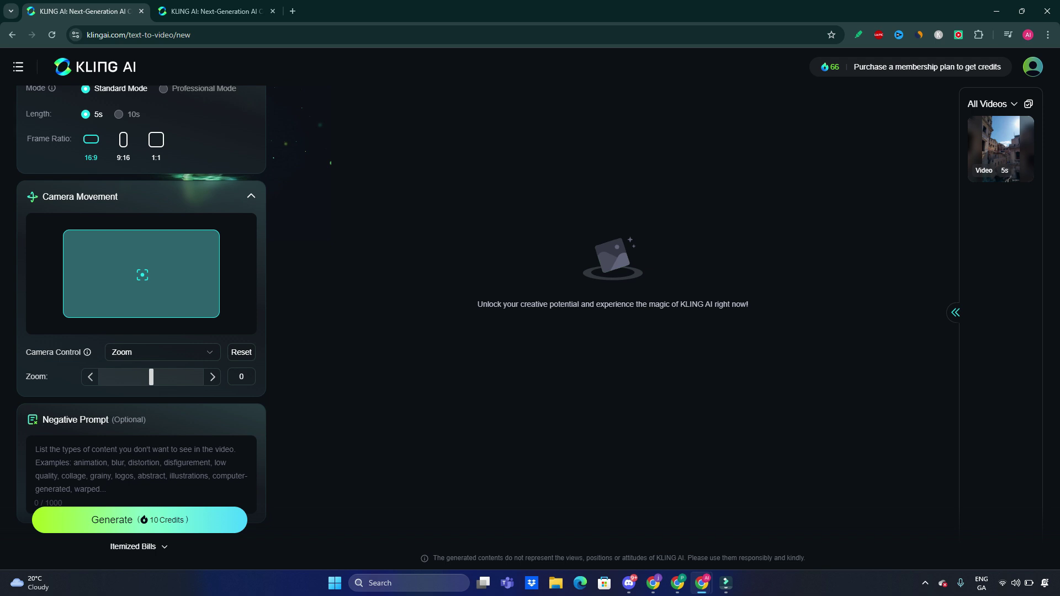
drag(151, 377, 101, 376)
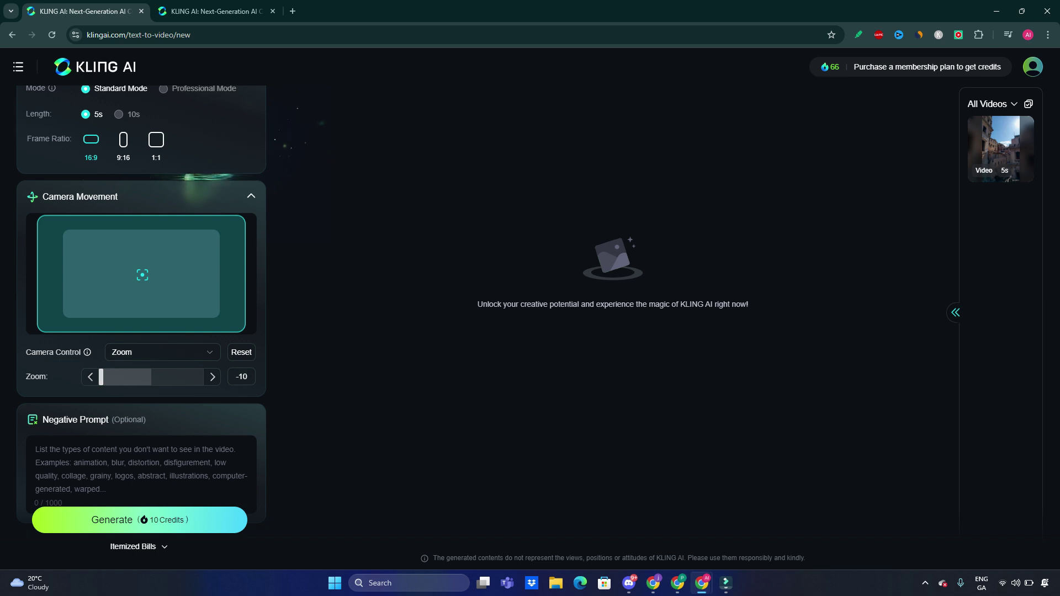
Recheck the prompt and settings, generate the cats football video and play the result in full screen.
scroll(142, 304, down, 1)
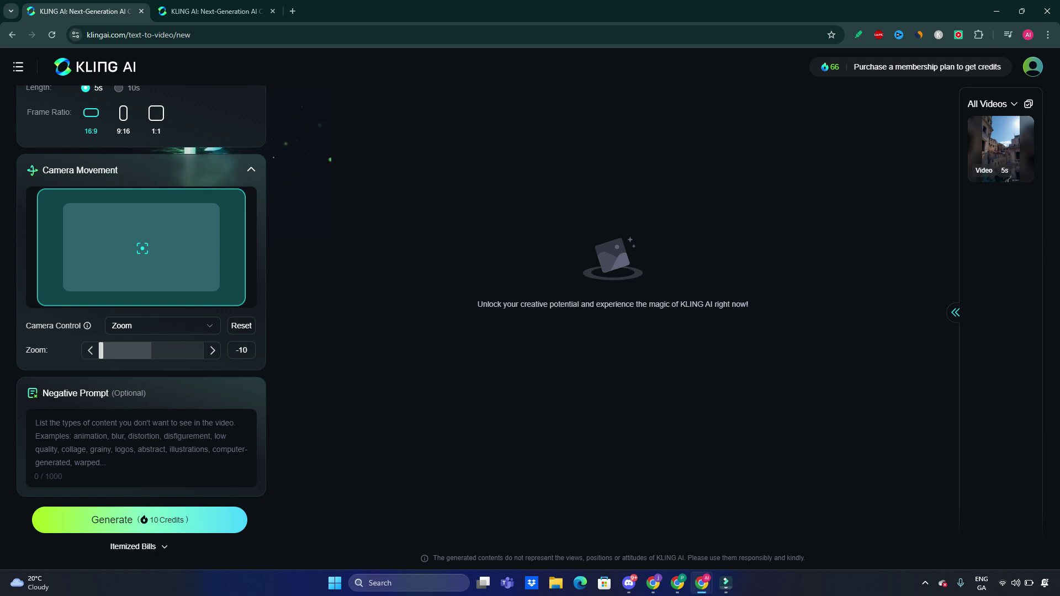
mouse_move(164, 547)
scroll(141, 298, up, 3)
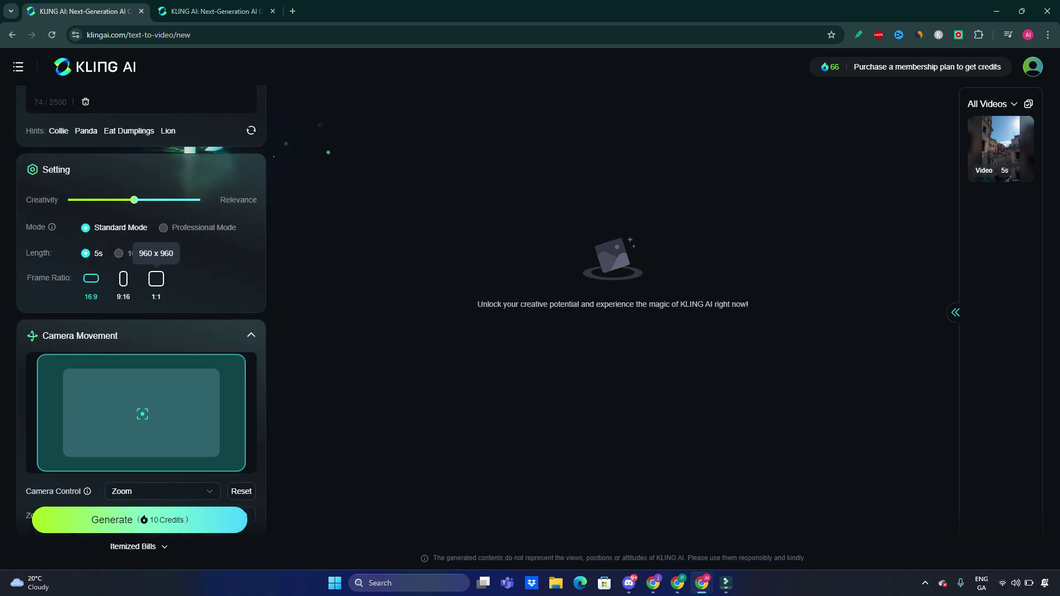
scroll(141, 309, up, 4)
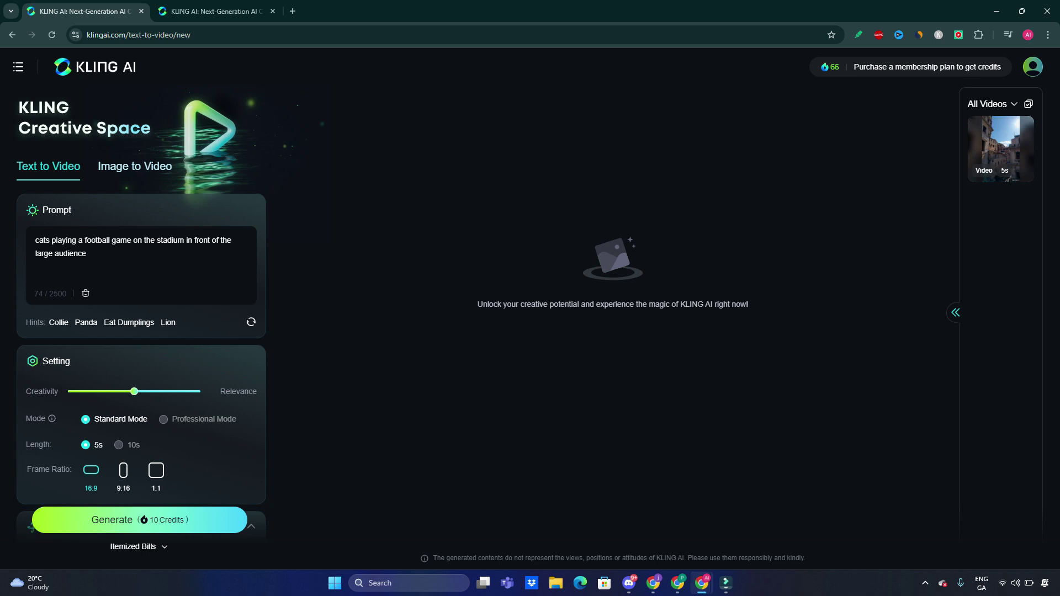
scroll(141, 309, down, 6)
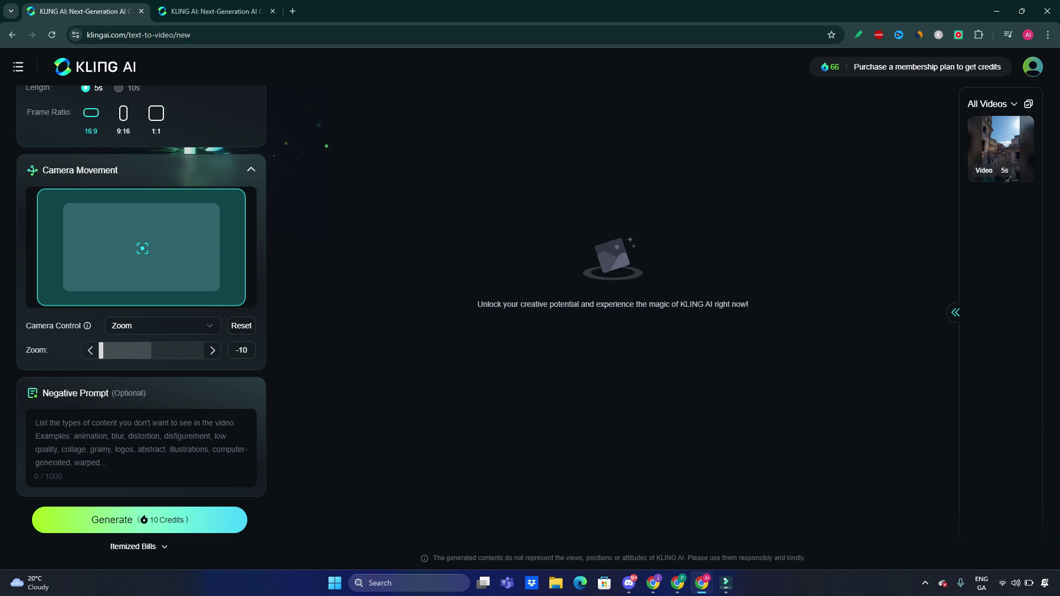
click(133, 547)
click(139, 520)
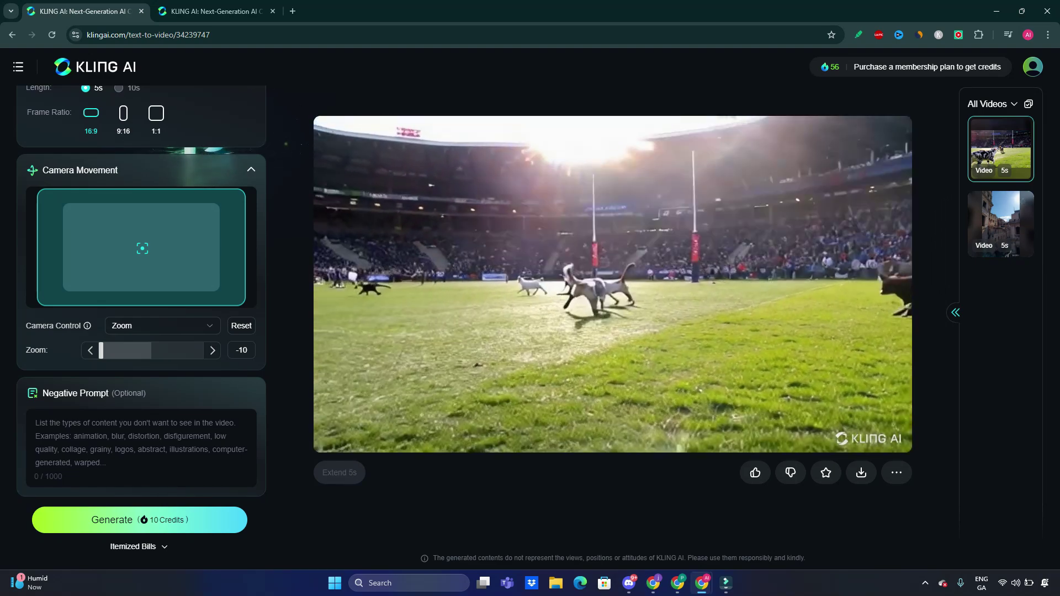
click(873, 426)
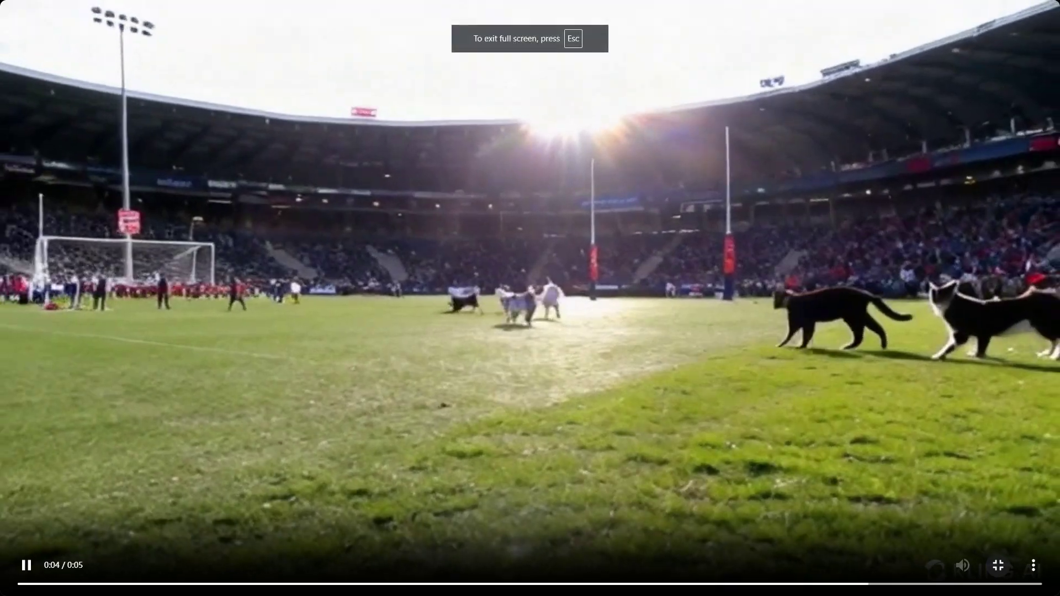